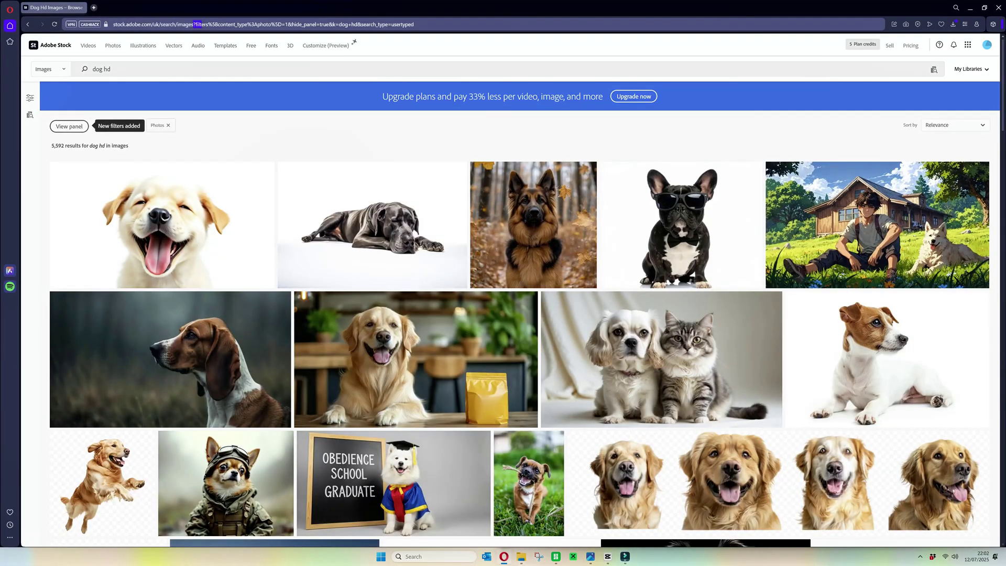
- Open the golden retriever stock photo and upload it to Adobe Express's background remover
left_click(132, 25)
scroll(503, 294, "down", 10)
left_click(490, 95)
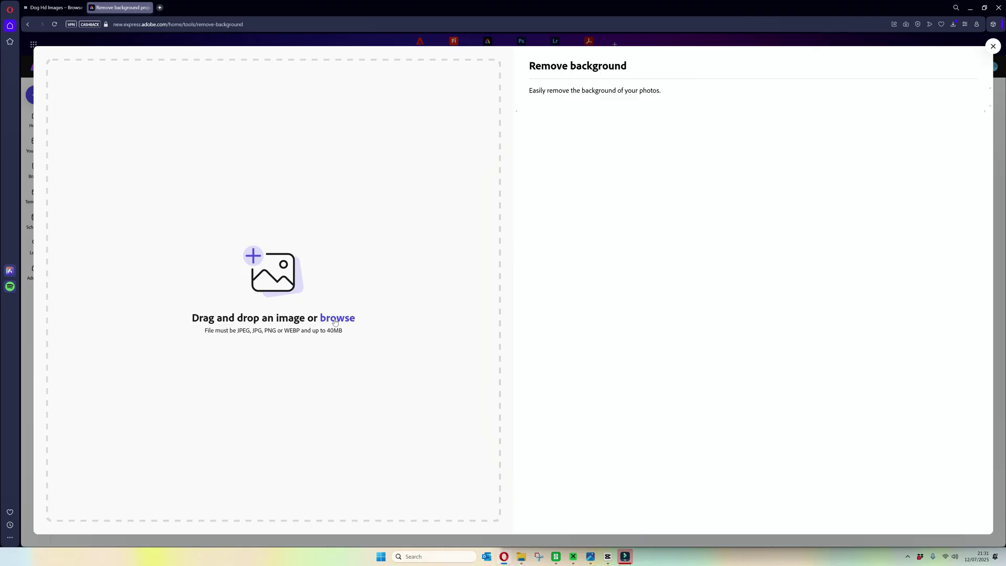
left_click(335, 322)
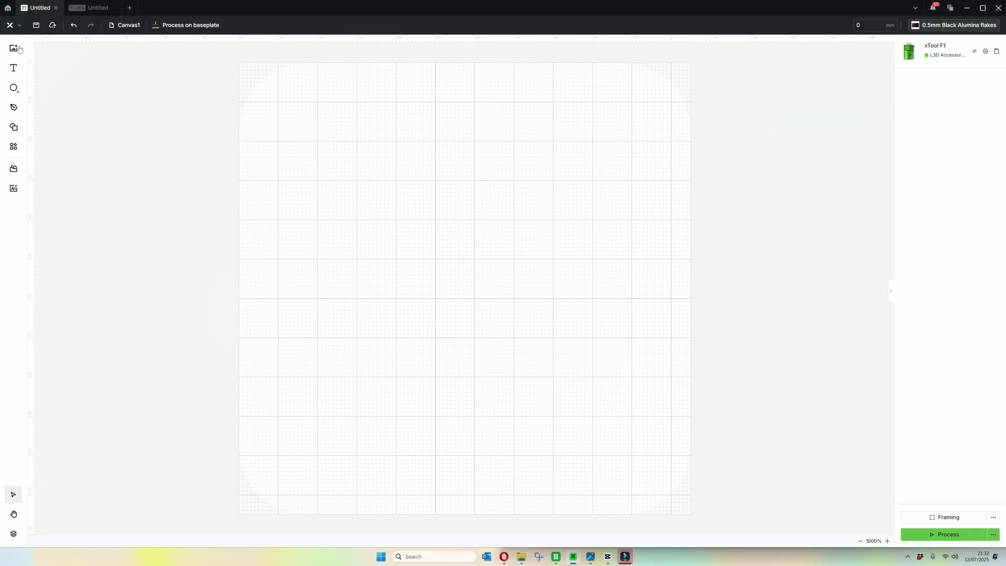
- Import the background-free dog photo and crop its right, left and top edges to 53.2 × 55.45 mm
left_click(13, 48)
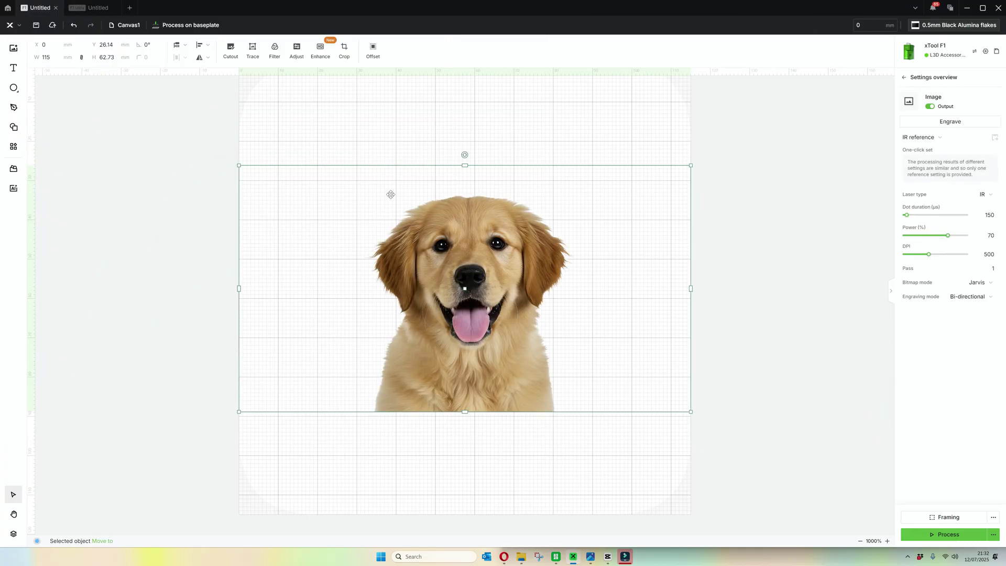
left_click(344, 51)
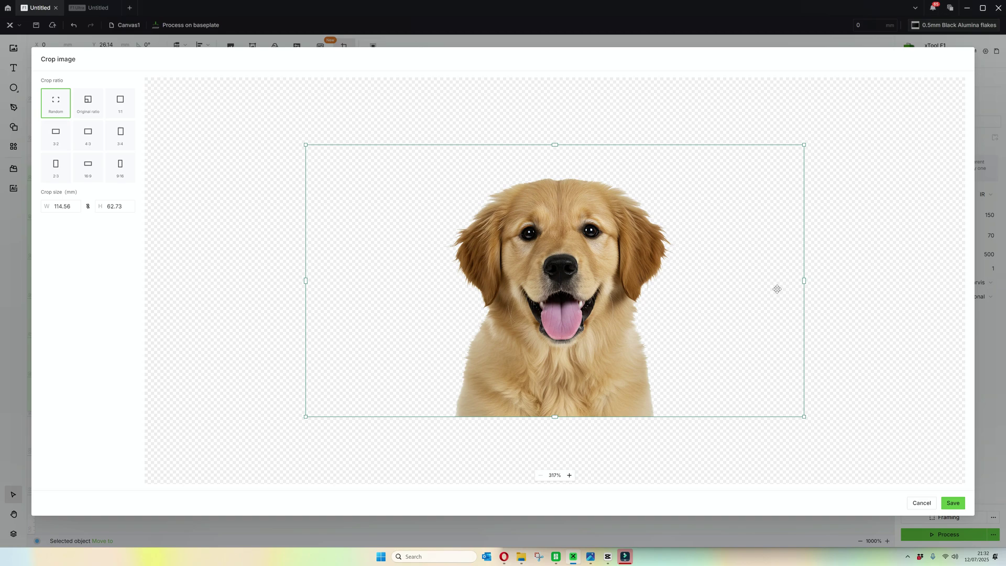
left_click_drag(804, 289, 674, 288)
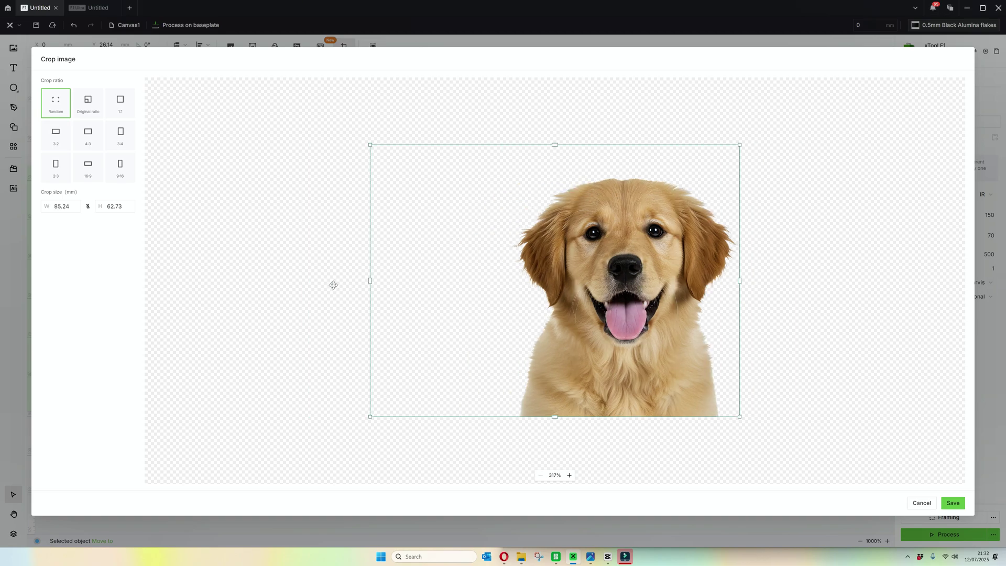
left_click_drag(370, 281, 509, 291)
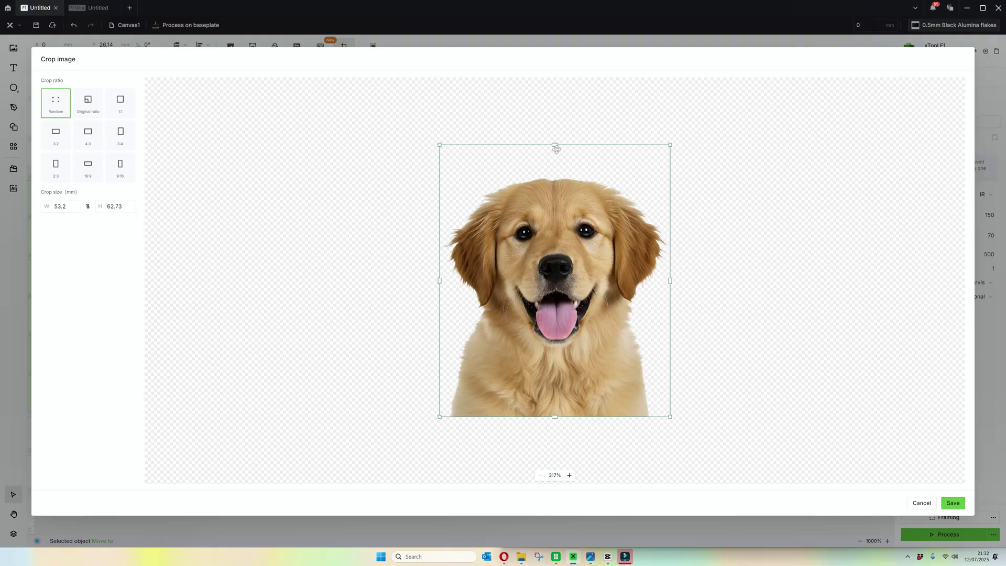
left_click_drag(555, 145, 557, 176)
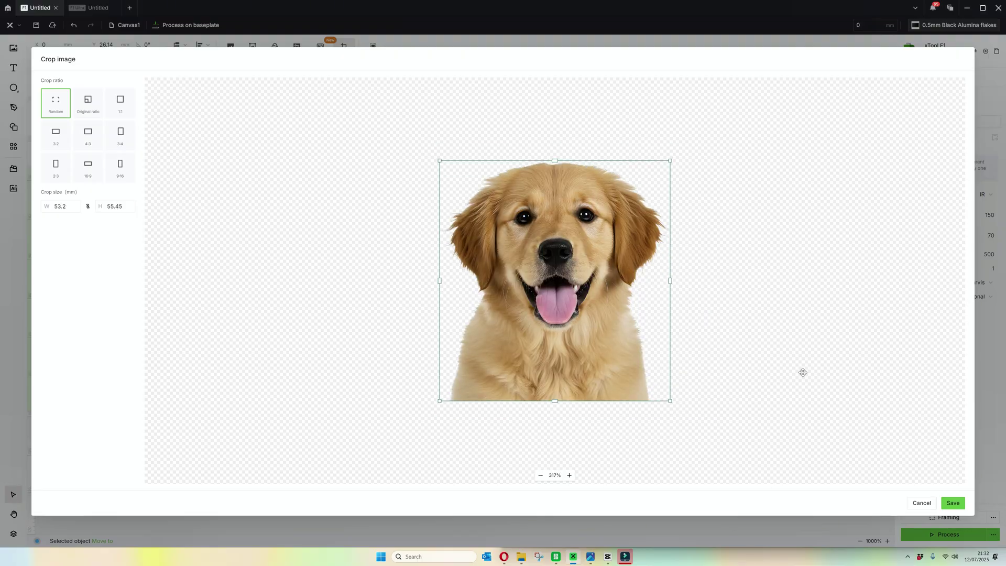
left_click(952, 503)
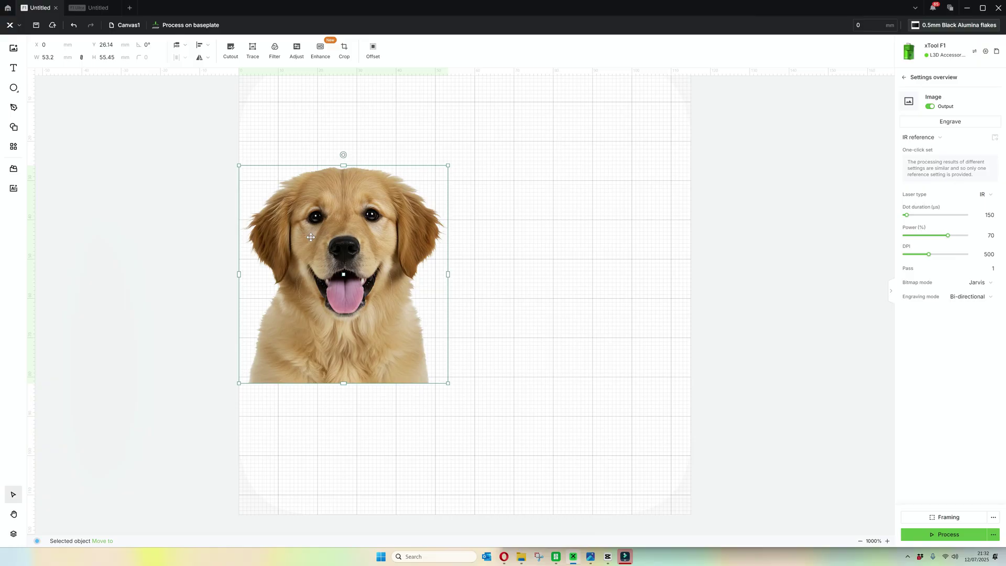
- Centre the dog photo, make it grayscale, sharpen it to 14 and invert it
left_click_drag(310, 238, 432, 256)
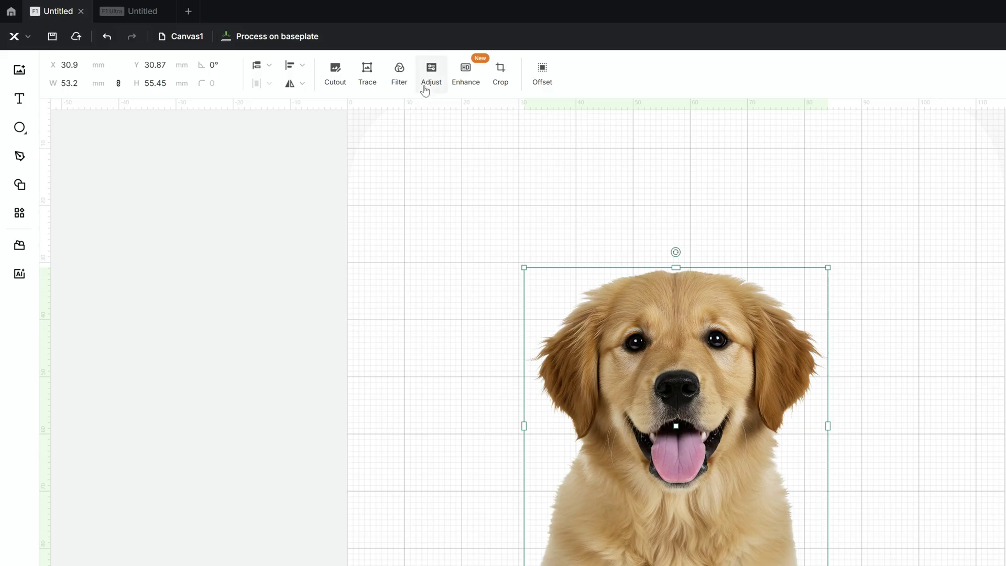
left_click(431, 71)
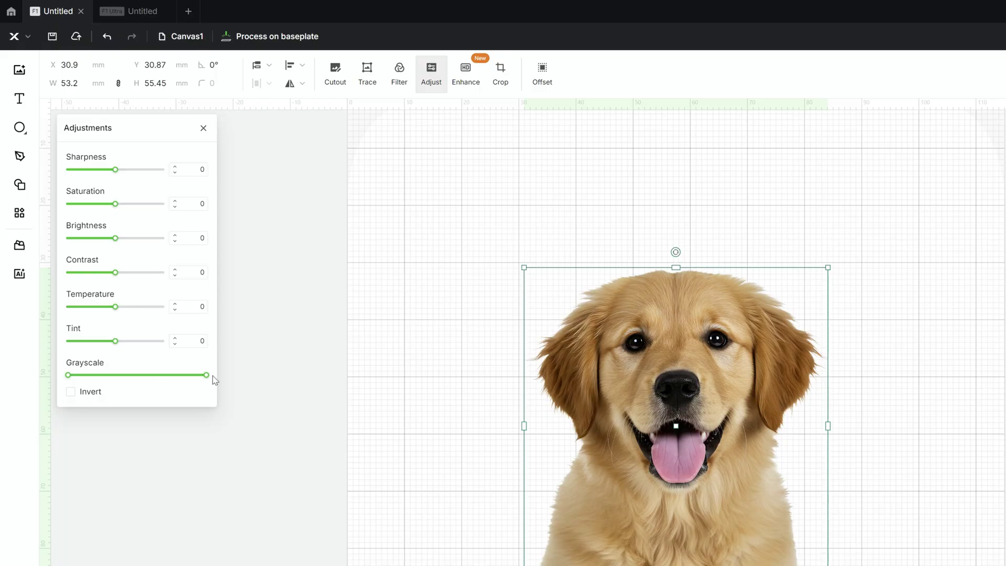
left_click_drag(206, 375, 178, 381)
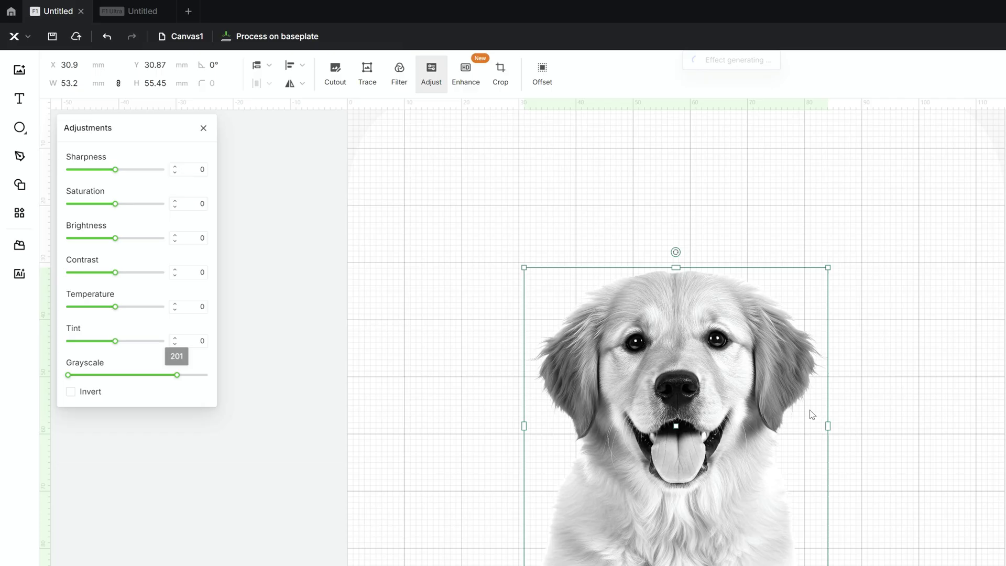
mouse_move(118, 175)
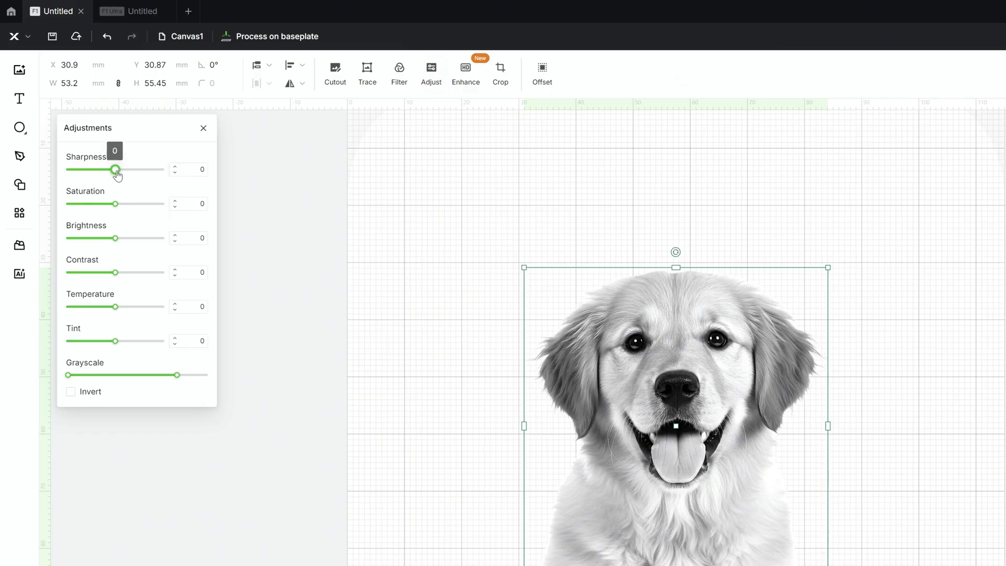
left_click_drag(115, 175, 129, 178)
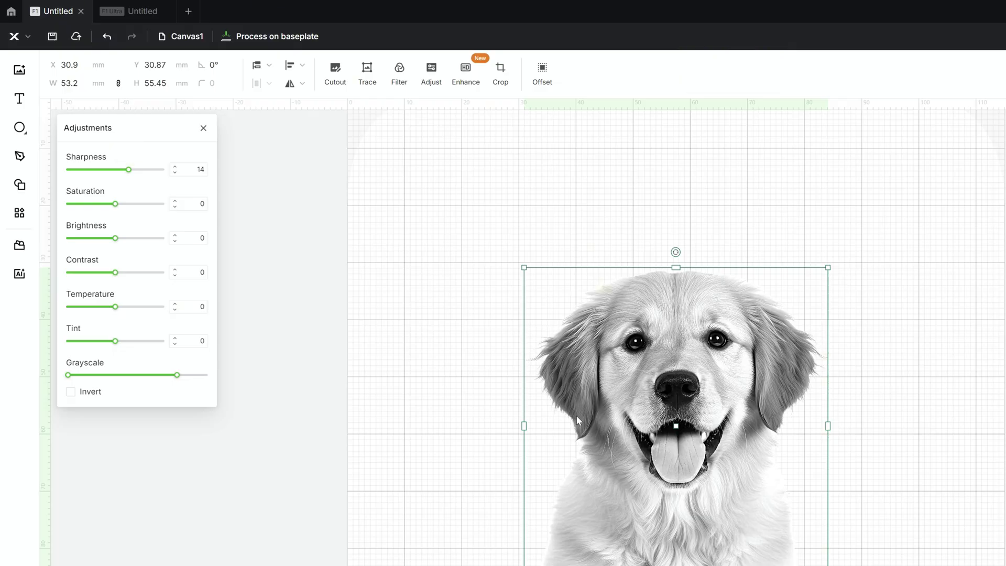
left_click(71, 394)
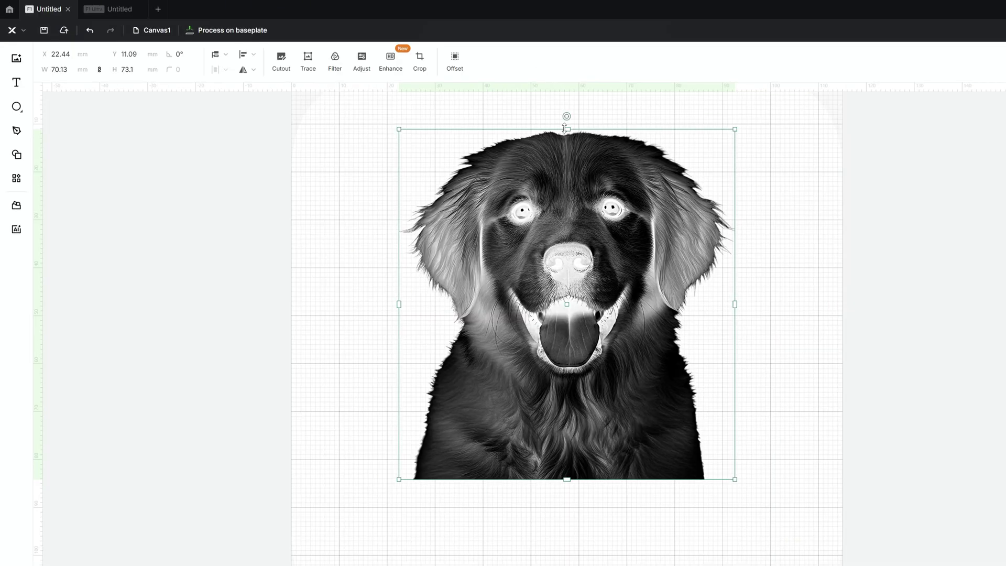
- Draw a large circle positioned over the dog's head
left_click(17, 106)
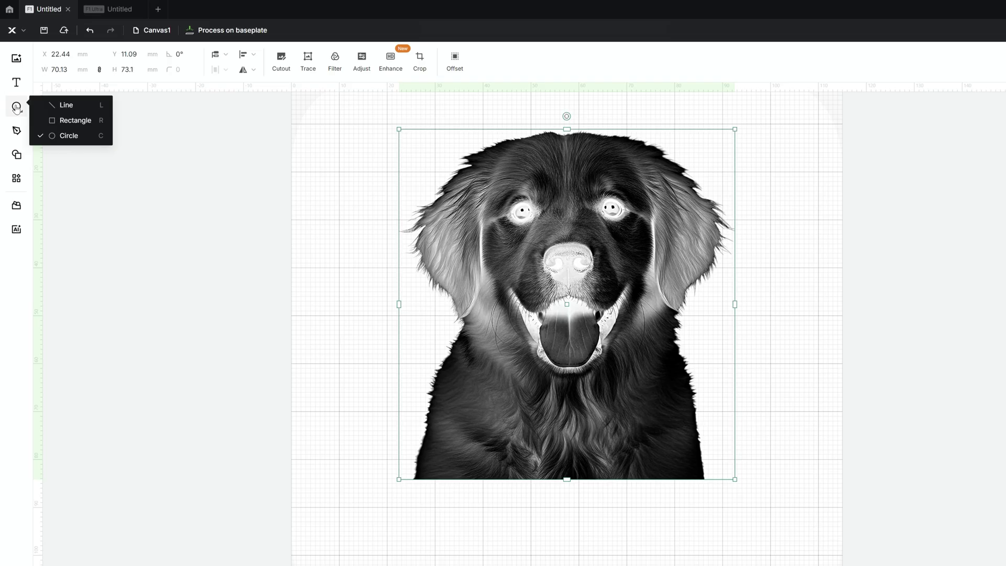
left_click(72, 134)
left_click_drag(387, 123, 747, 485)
left_click_drag(630, 436, 630, 428)
- Select the circle and dog image together and create a mask from them
left_click(630, 428)
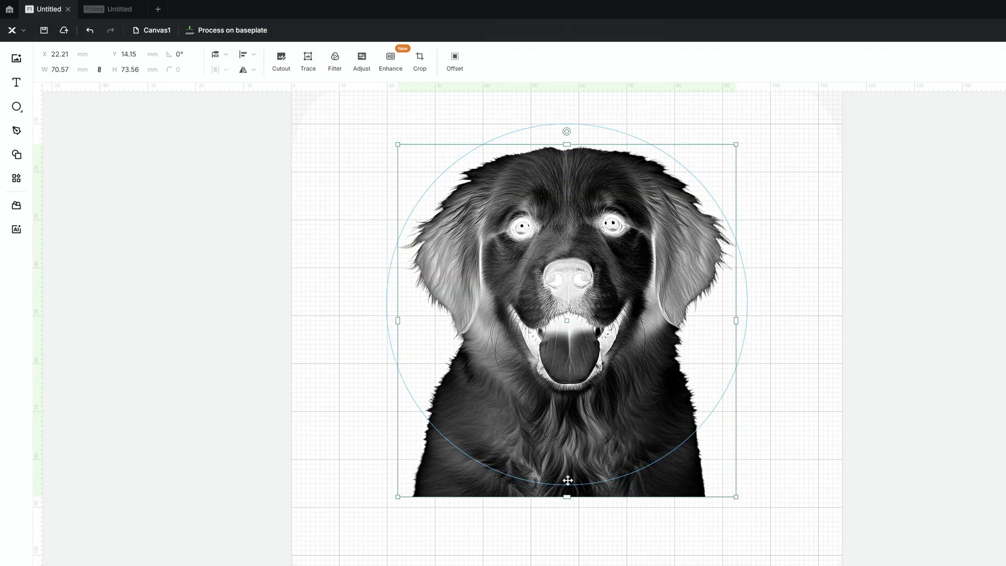
left_click(797, 495)
left_click_drag(800, 516, 359, 117)
right_click(540, 299)
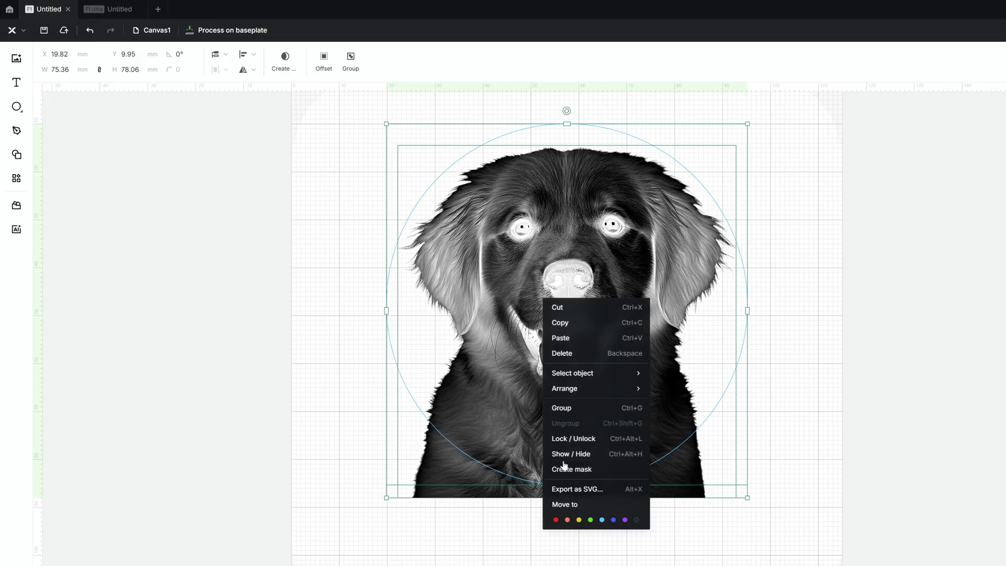
left_click(564, 469)
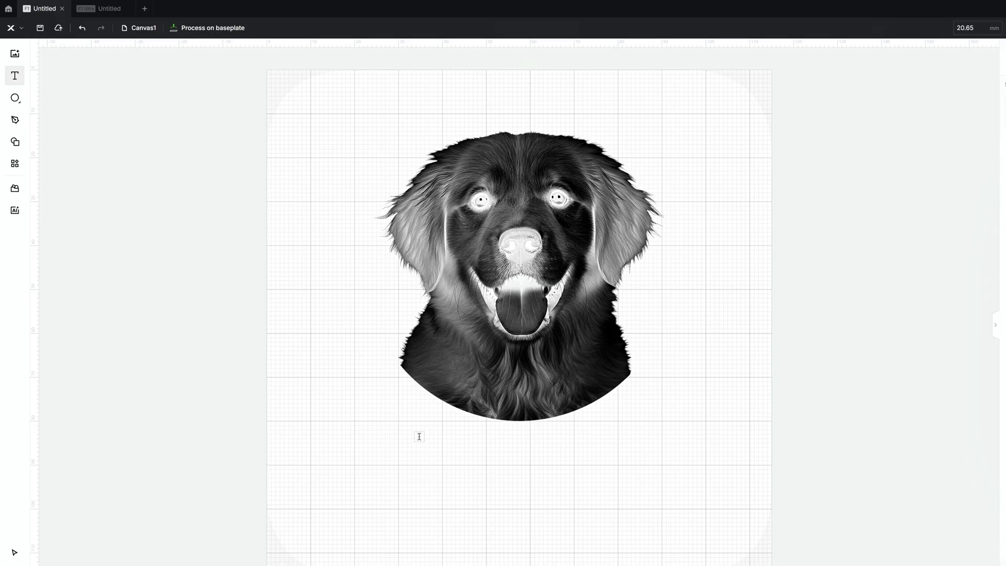
- Add smaller 'Good Boy' text arced under the portrait and set it in the Caveat font
left_click(460, 480)
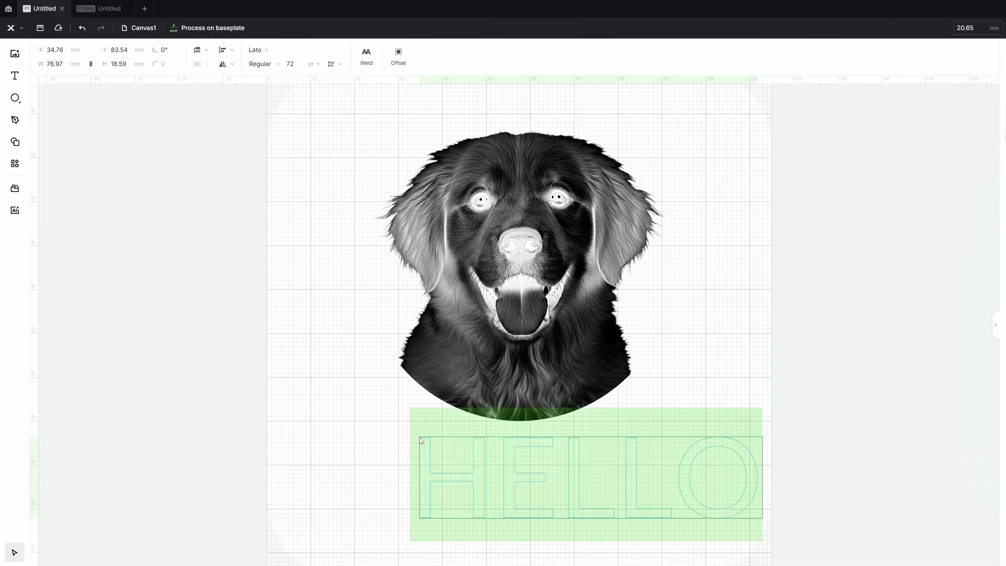
type("Good Boy")
key("Escape")
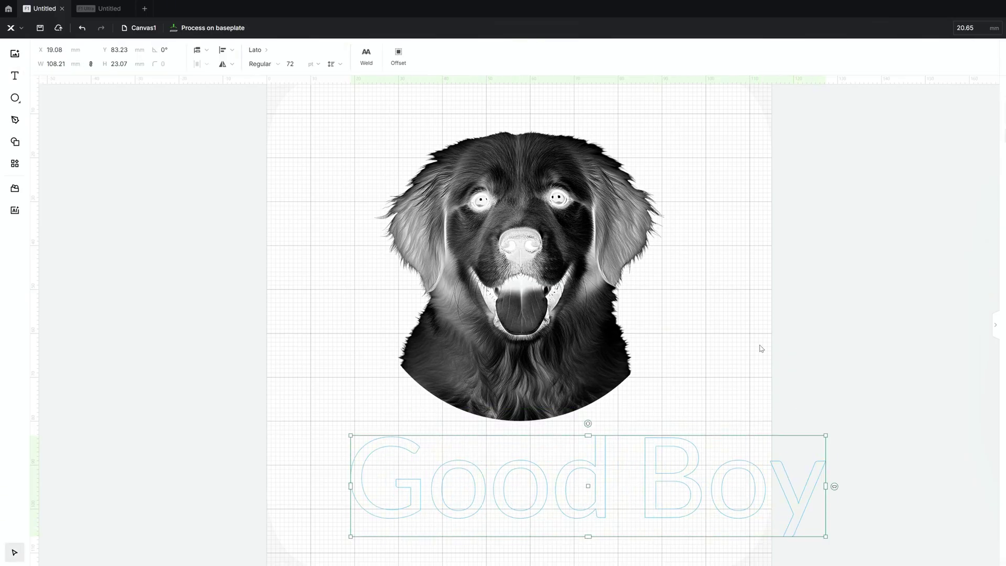
left_click_drag(825, 436, 585, 460)
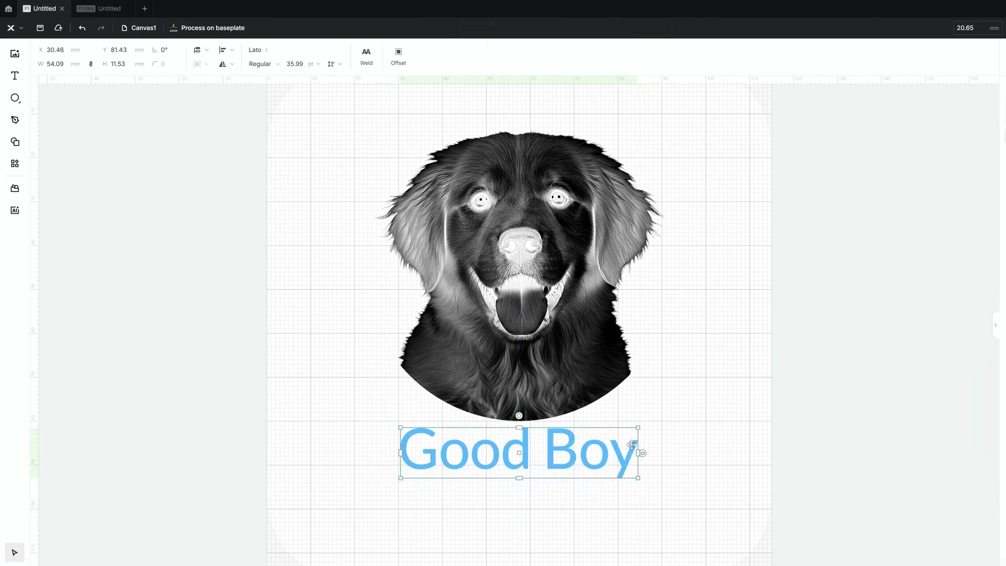
left_click_drag(643, 455, 643, 403)
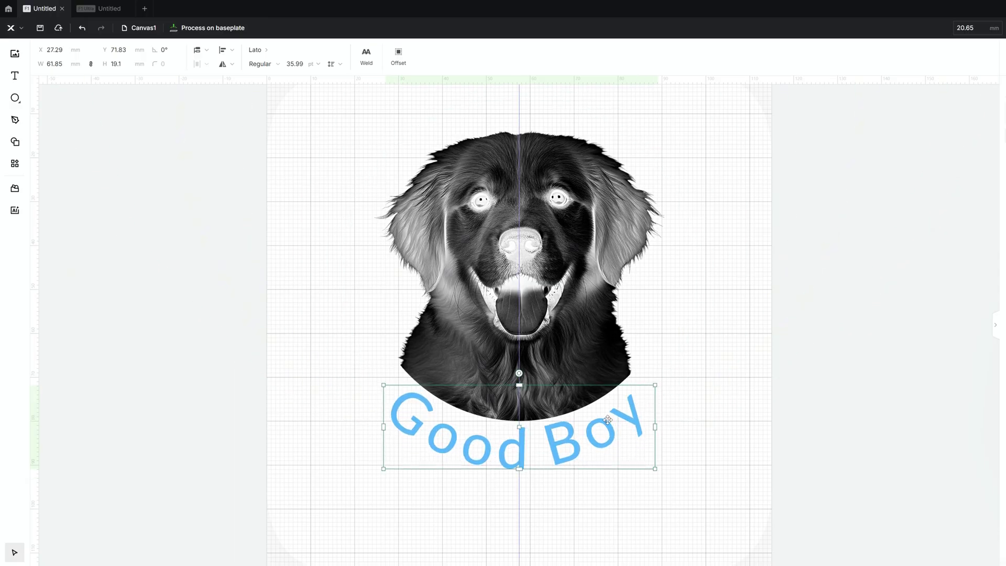
left_click(257, 50)
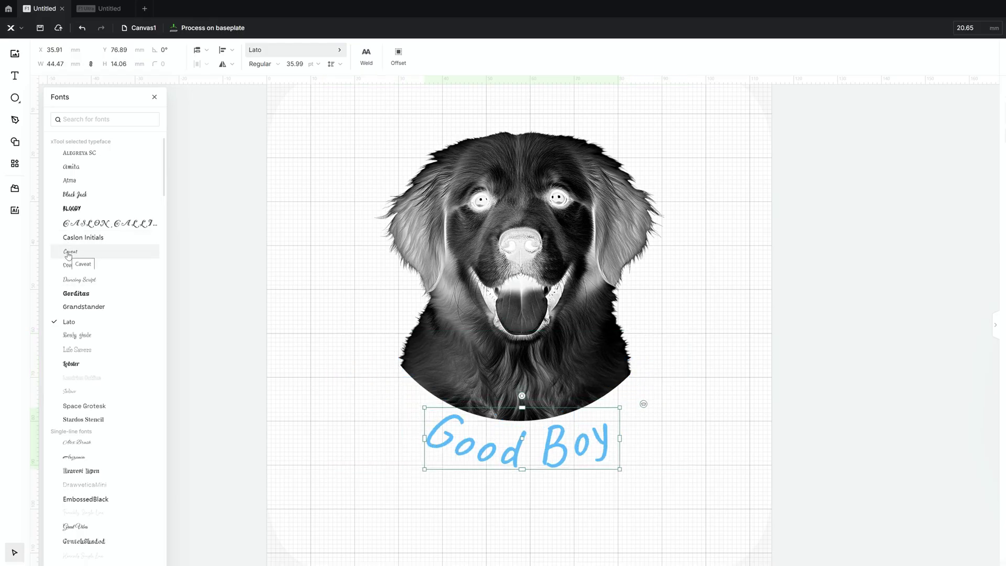
left_click(68, 254)
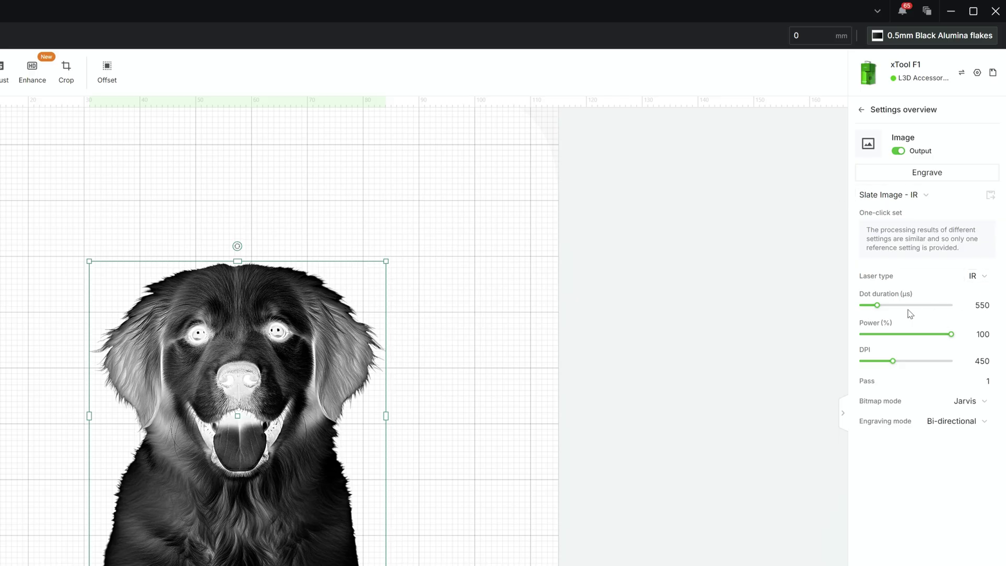
- Review the dog image's engrave settings: 550 µs, 100% power, 450 DPI, Jarvis bitmap mode
left_click(975, 334)
left_click(975, 360)
left_click(952, 401)
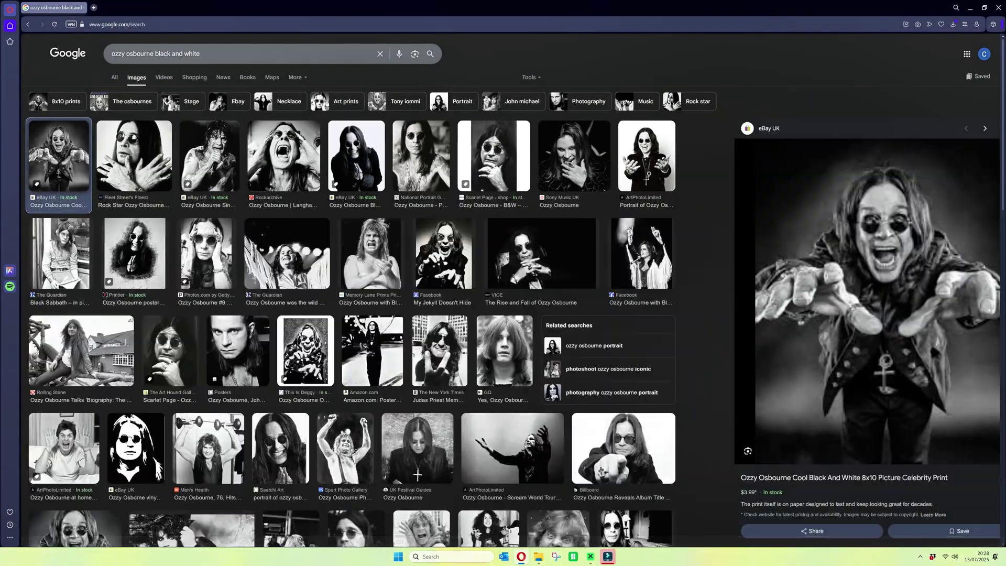
- Save the black-and-white Ozzy Osbourne preview image to the computer
right_click(827, 270)
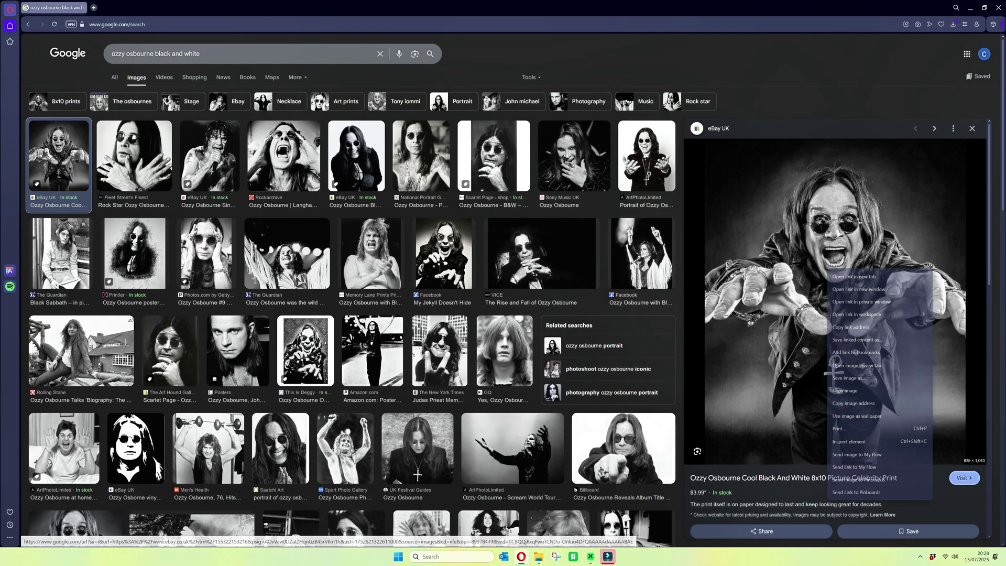
left_click(848, 377)
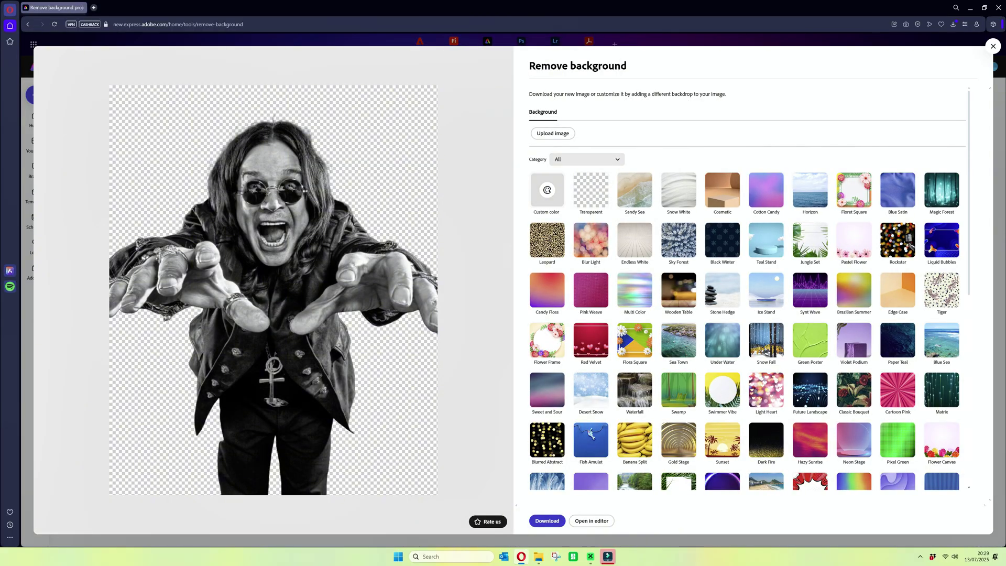
- Download the transparent Ozzy cutout from the Remove background result
left_click(547, 520)
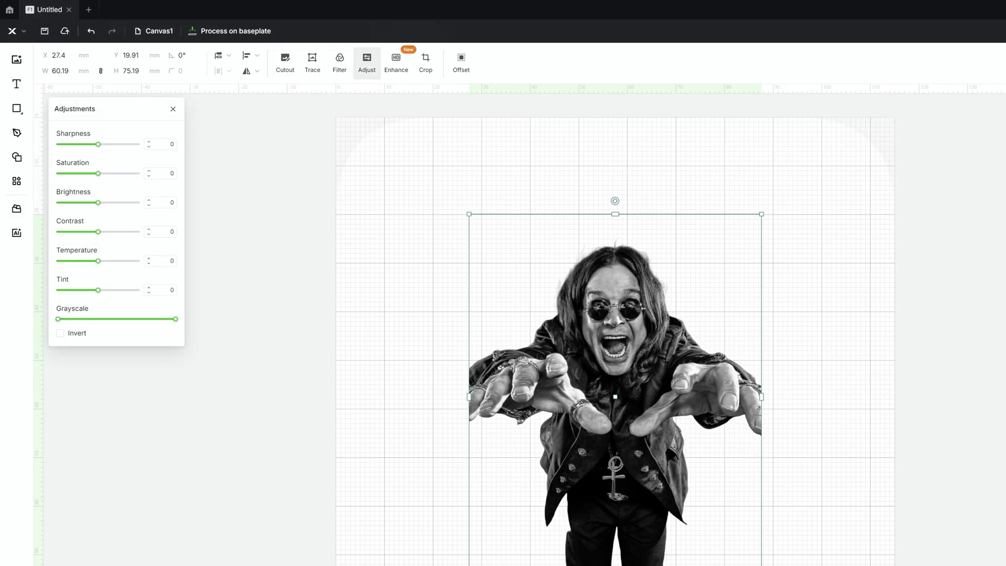
- Sharpen the Ozzy portrait to 22, invert it, and crop its top to 60.19 × 69.6 mm
left_click_drag(102, 144, 115, 144)
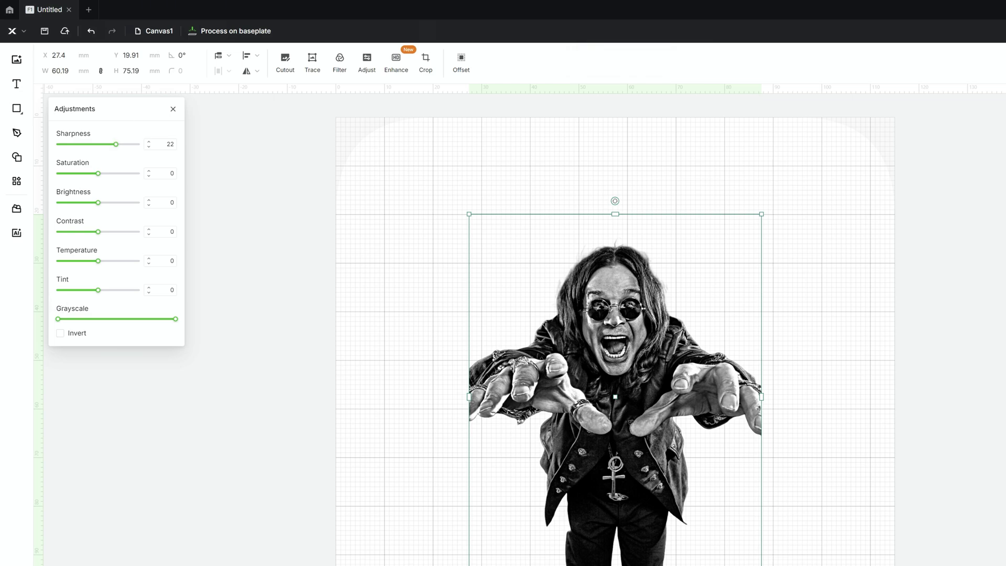
left_click(61, 333)
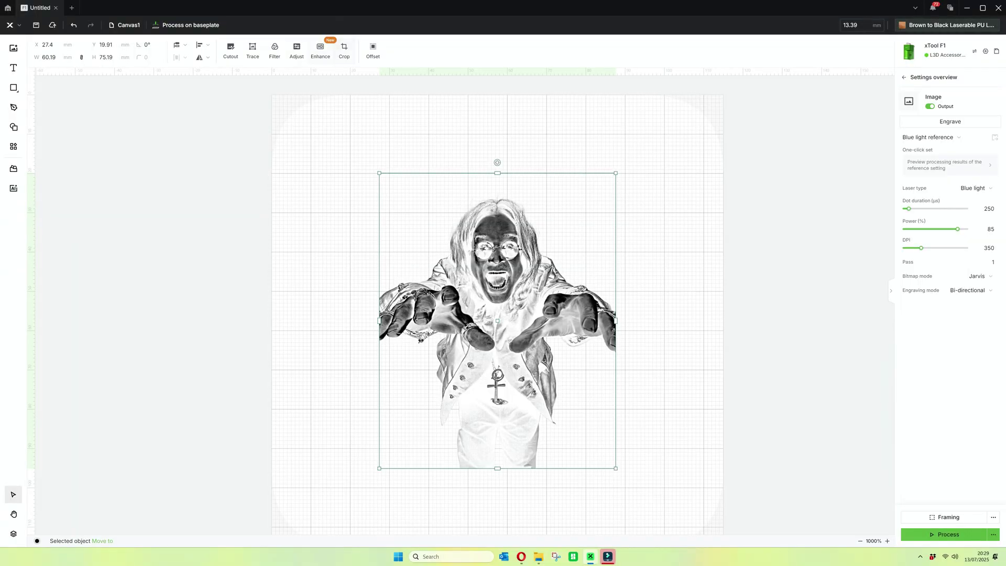
left_click(425, 60)
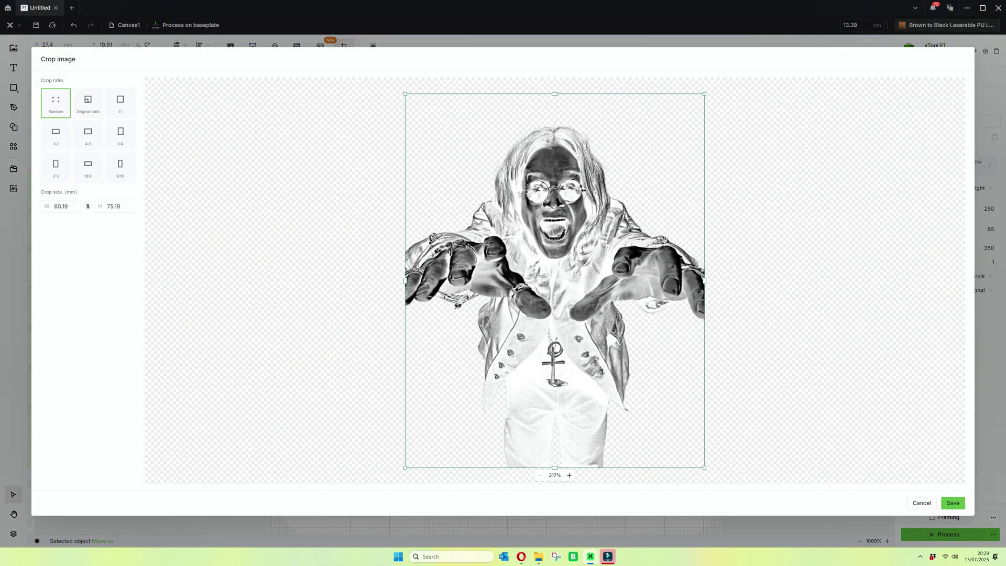
left_click_drag(555, 93, 555, 122)
left_click(953, 502)
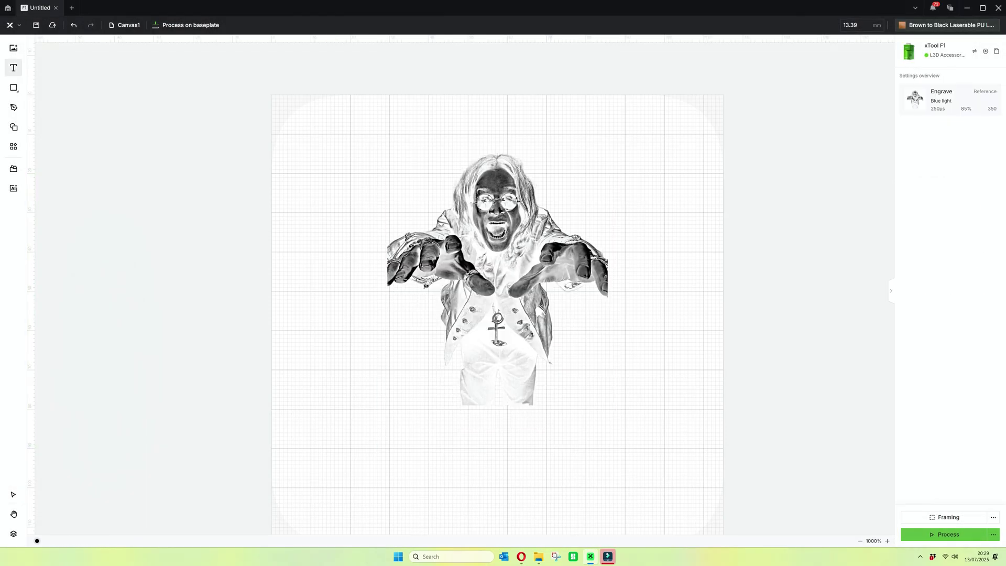
- Add 'Ozzy' text and switch it to the dripping Bloody font
type("O")
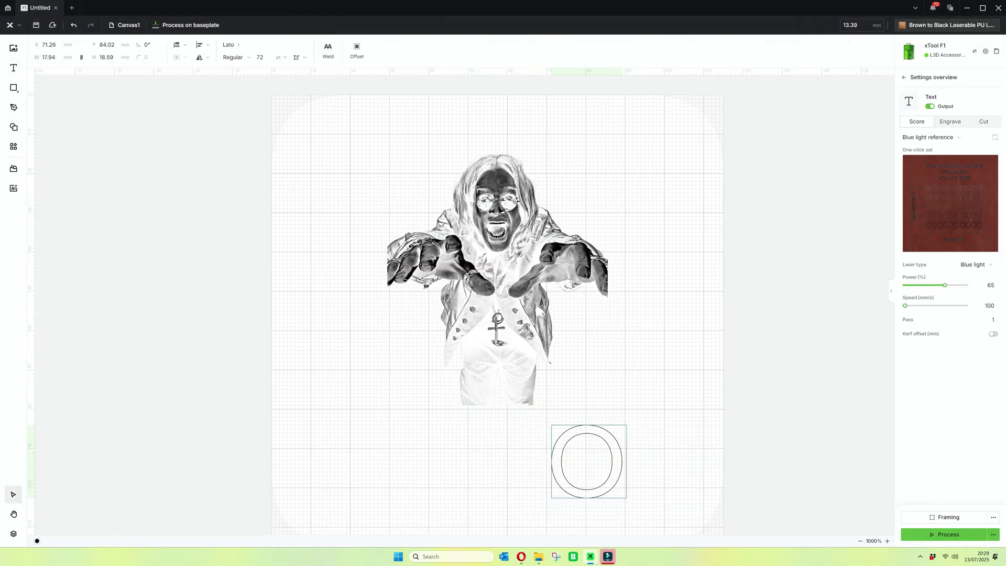
type("zzy")
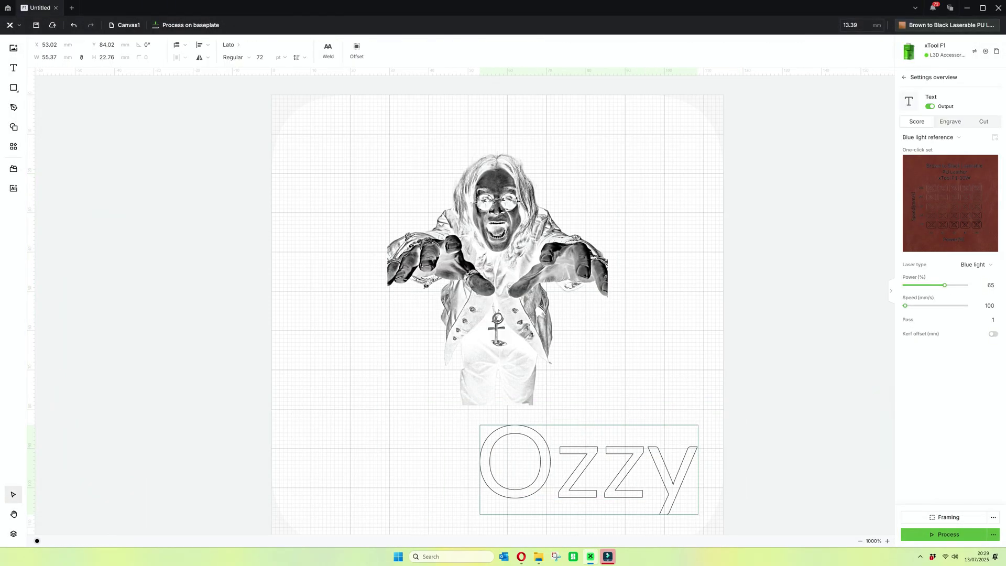
left_click_drag(809, 470, 648, 439)
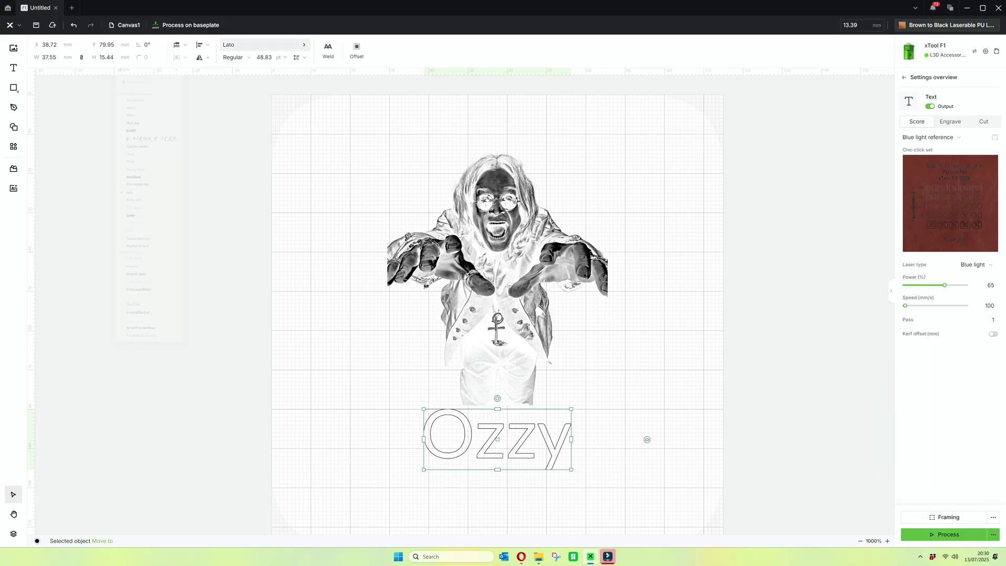
left_click(262, 45)
left_click(64, 187)
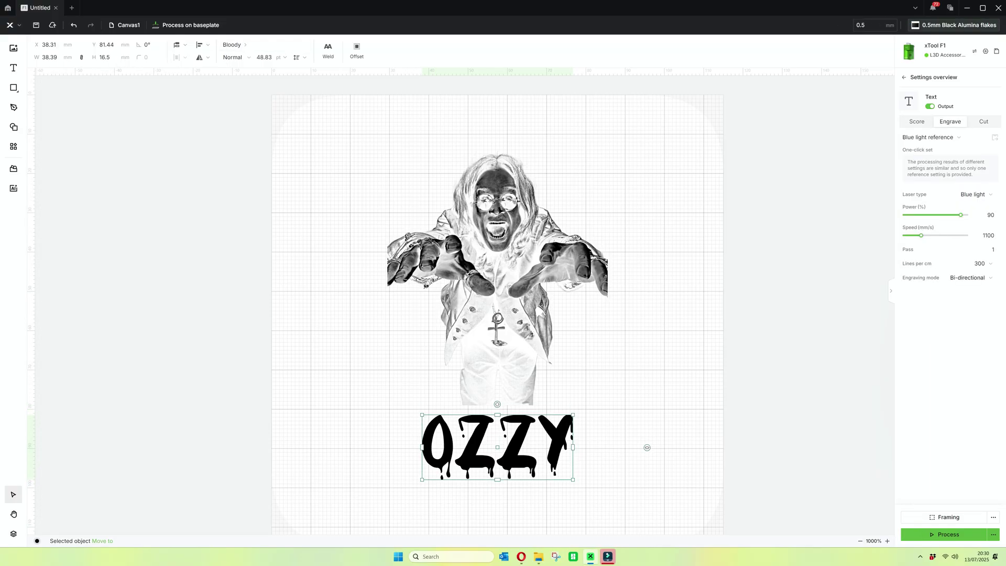
- Shrink OZZY to 24.56 × 10.56 mm, lower the portrait, and centre the title above it
left_click_drag(573, 414, 522, 437)
left_click_drag(471, 456, 426, 154)
left_click_drag(522, 154, 522, 190)
left_click_drag(427, 154, 498, 161)
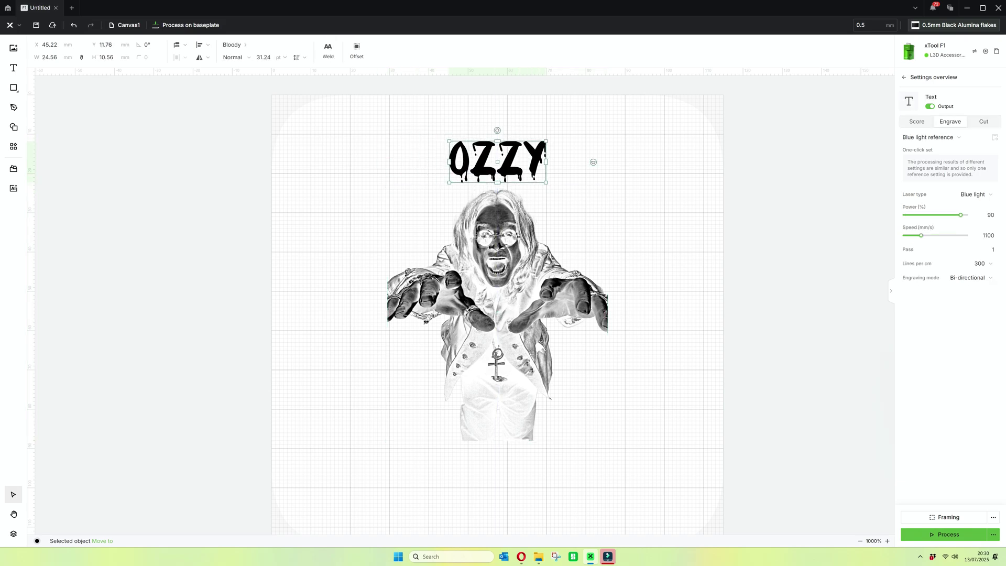
- Enlarge OZZY slightly and place a duplicate of it below the portrait
mouse_move(593, 162)
left_mouse_down()
mouse_move(613, 162)
mouse_move(600, 164)
left_mouse_up()
key("ctrl+d")
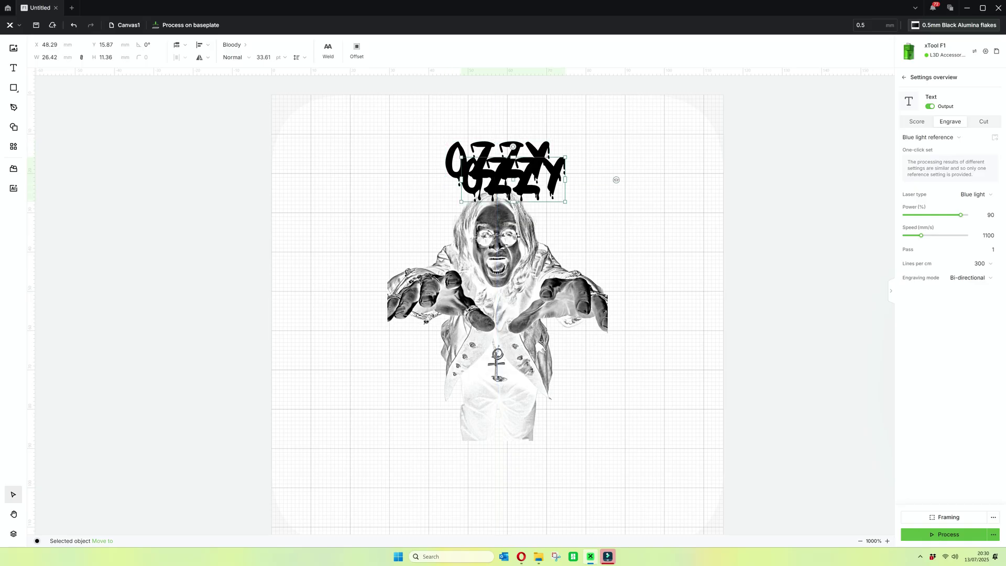
left_click_drag(513, 179, 497, 475)
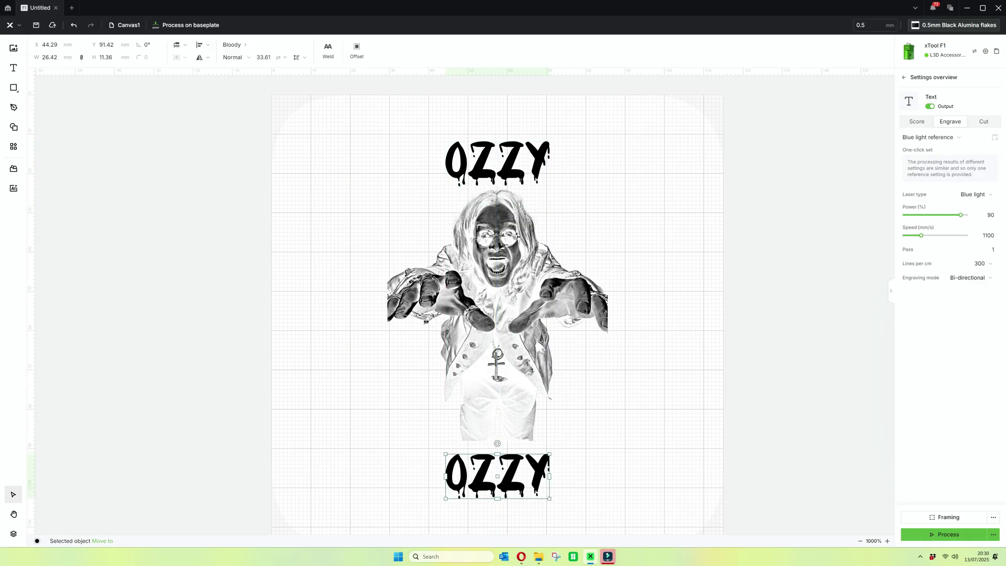
- Change the copy's wording to 'OSBOURNE' and curve it along a wide arc
double_click(498, 476)
type("OSBOURNE")
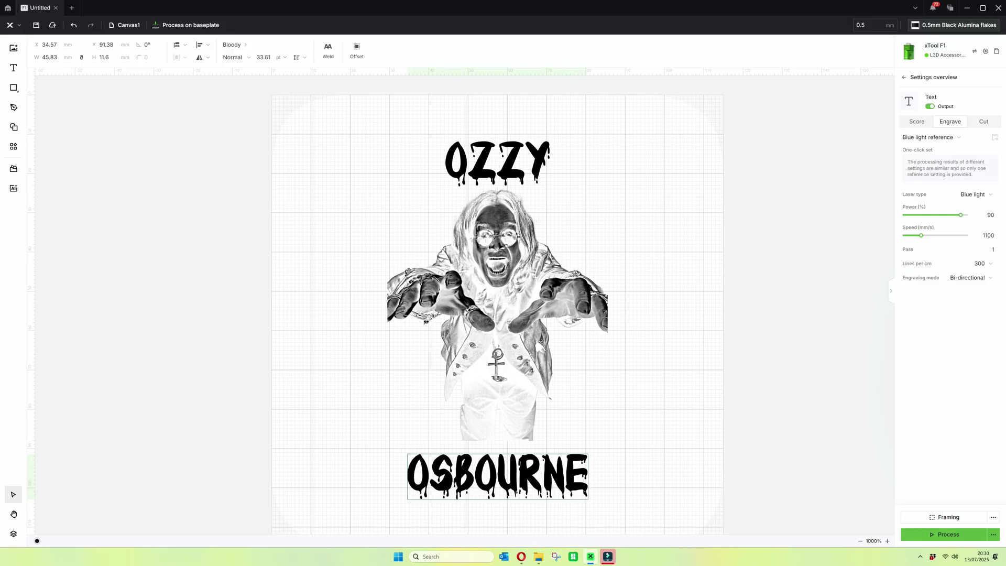
key("Escape")
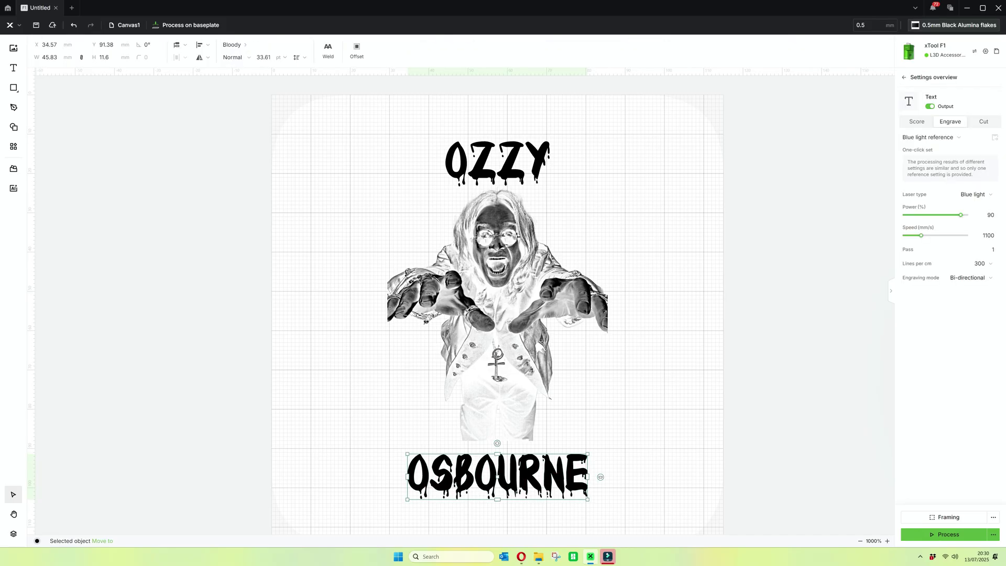
left_click_drag(601, 477, 611, 447)
- Set letter spacing to 1 on OSBOURNE and OZZY, then bend OZZY into an arc
left_click(300, 57)
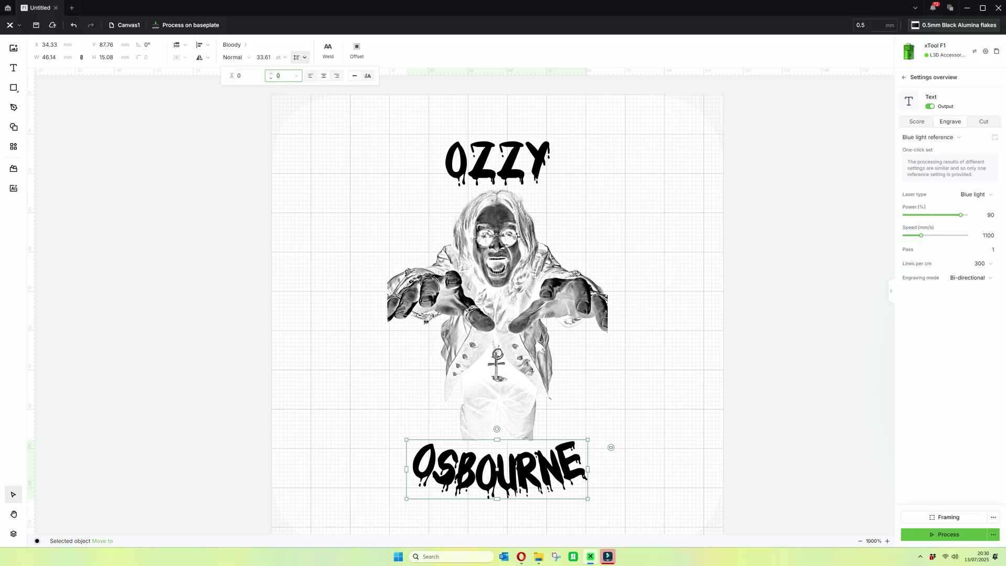
left_click(271, 73)
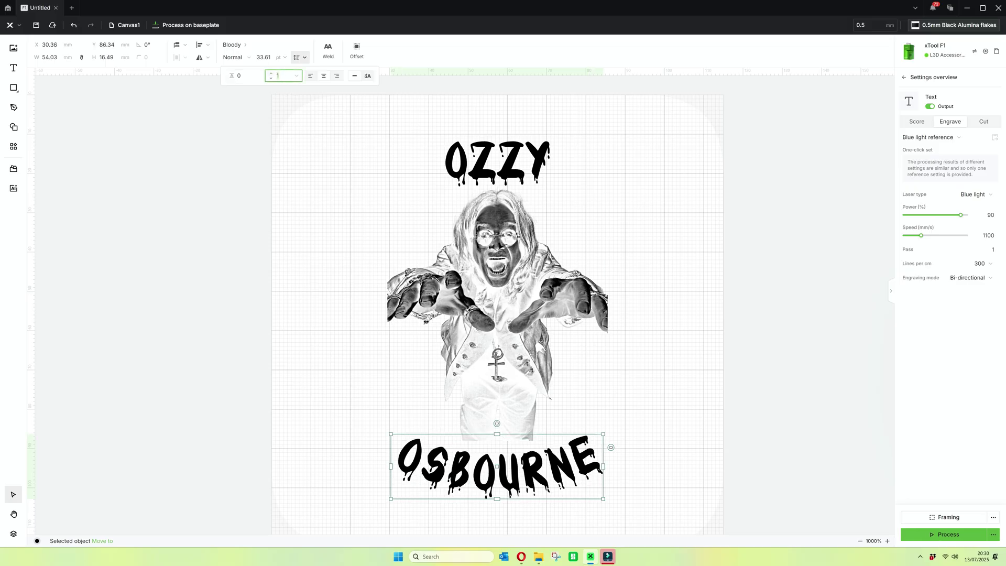
left_click(497, 163)
left_click(299, 57)
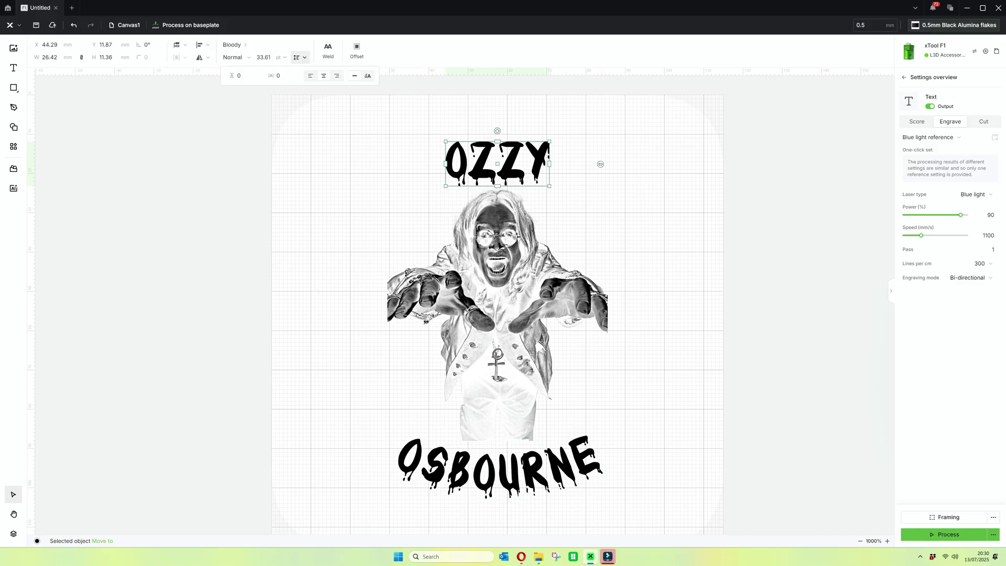
left_click(271, 73)
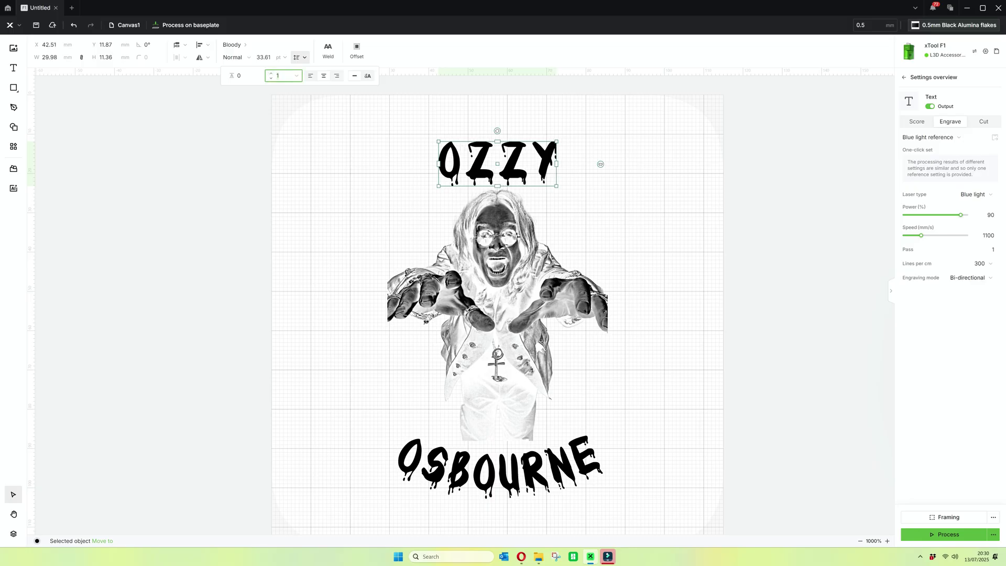
left_click_drag(600, 164, 598, 202)
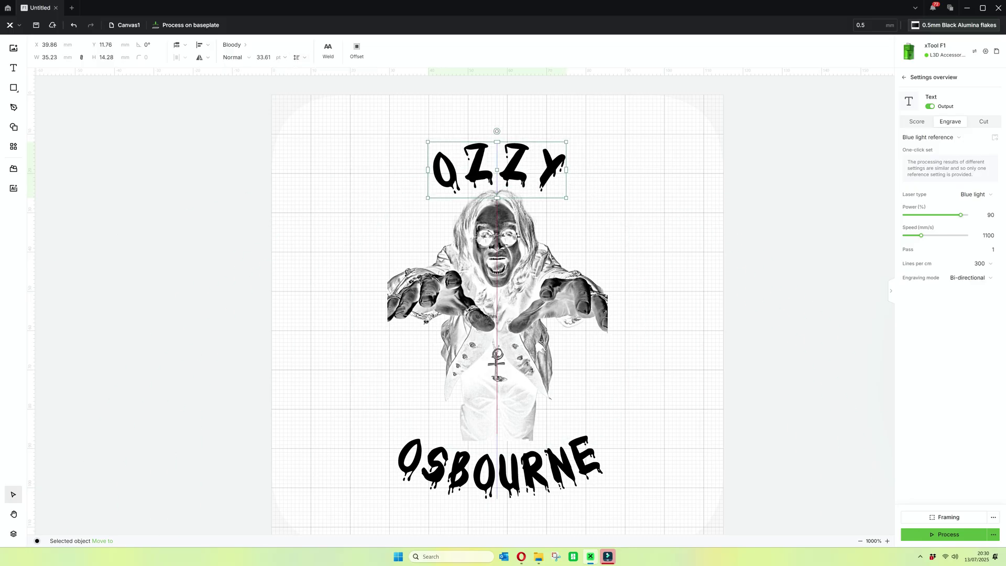
key("ctrl+a")
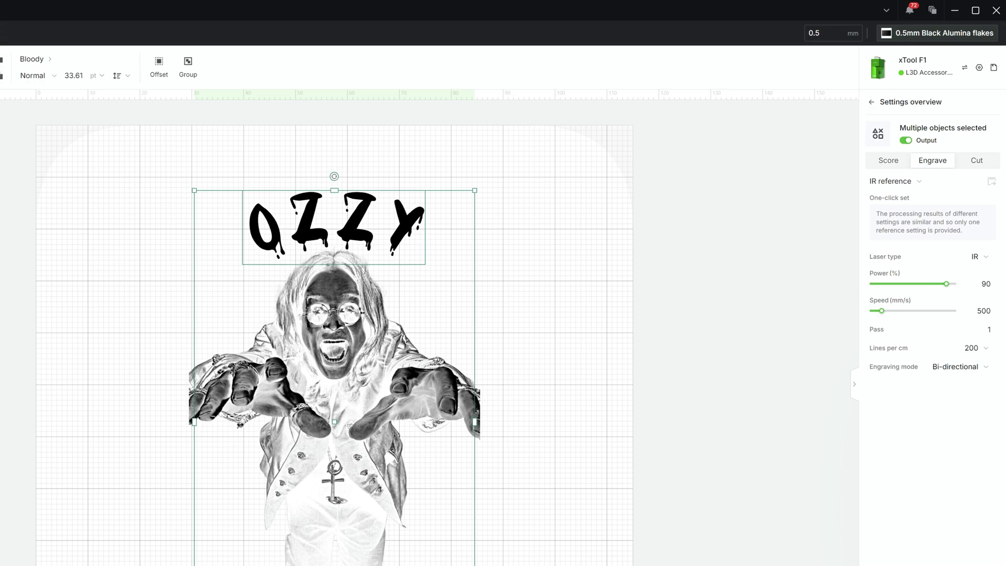
- Group OZZY, the inverted portrait and OSBOURNE into one object, then trace the outline
left_click(334, 340)
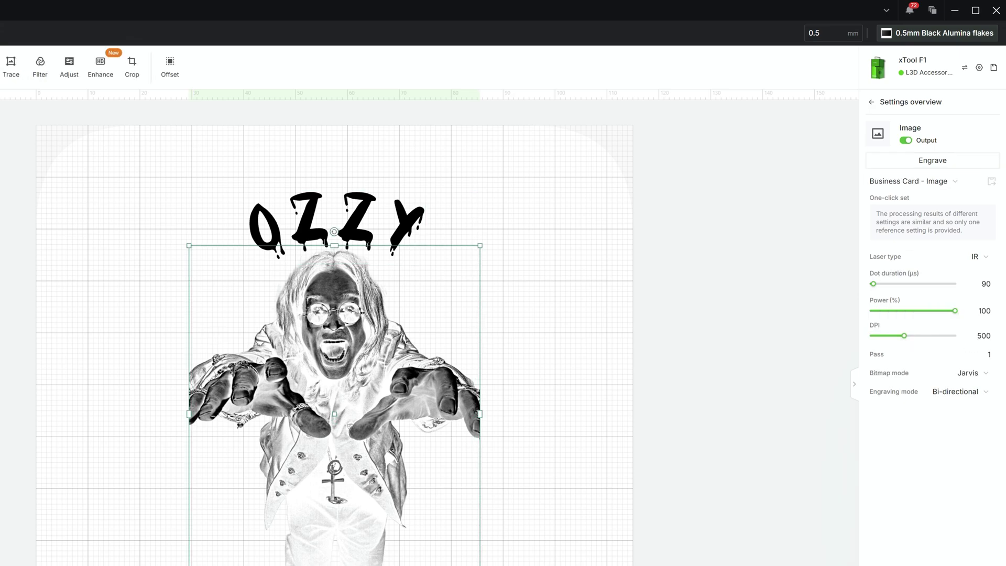
left_click_drag(121, 137, 625, 565)
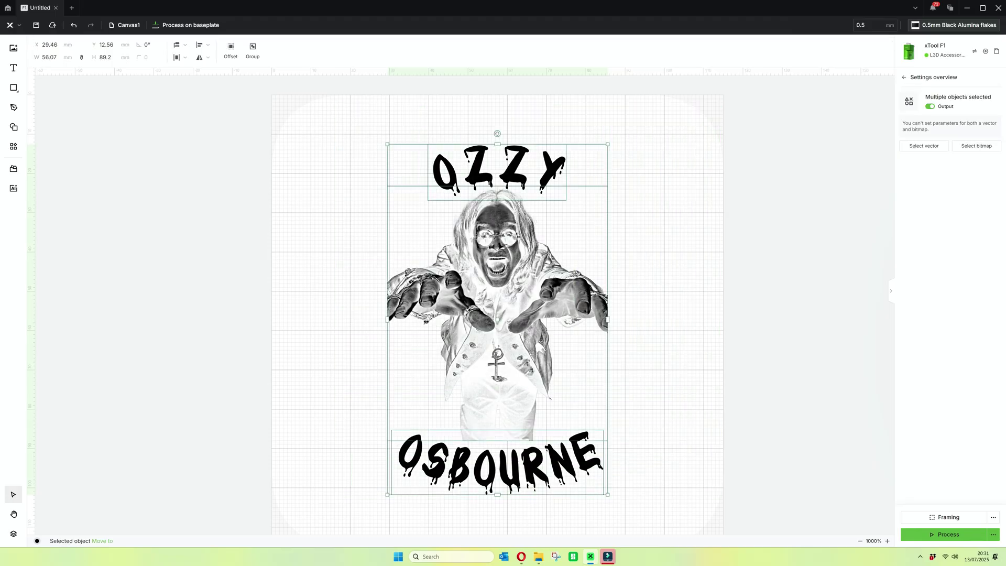
right_click(323, 342)
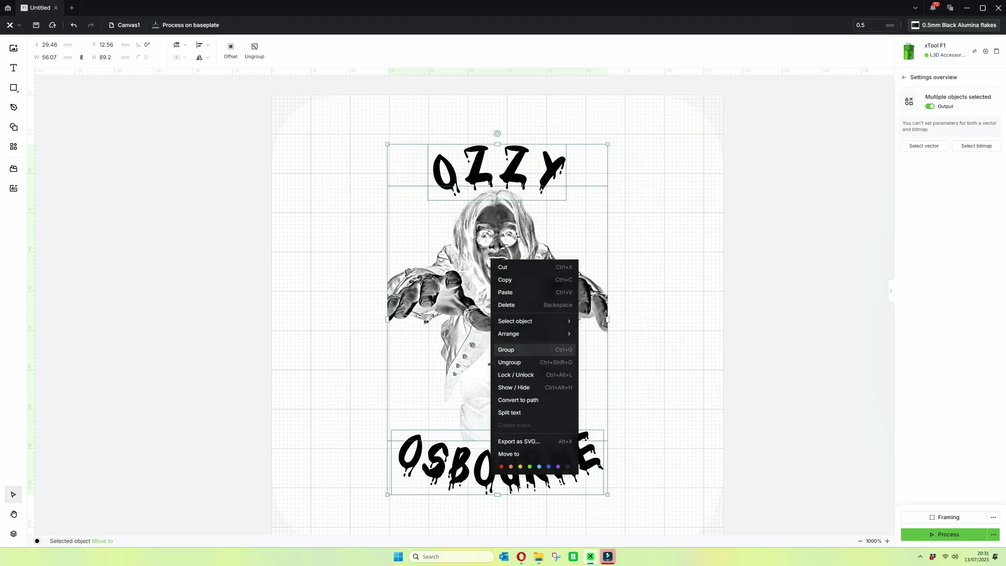
left_click(506, 349)
left_click(948, 517)
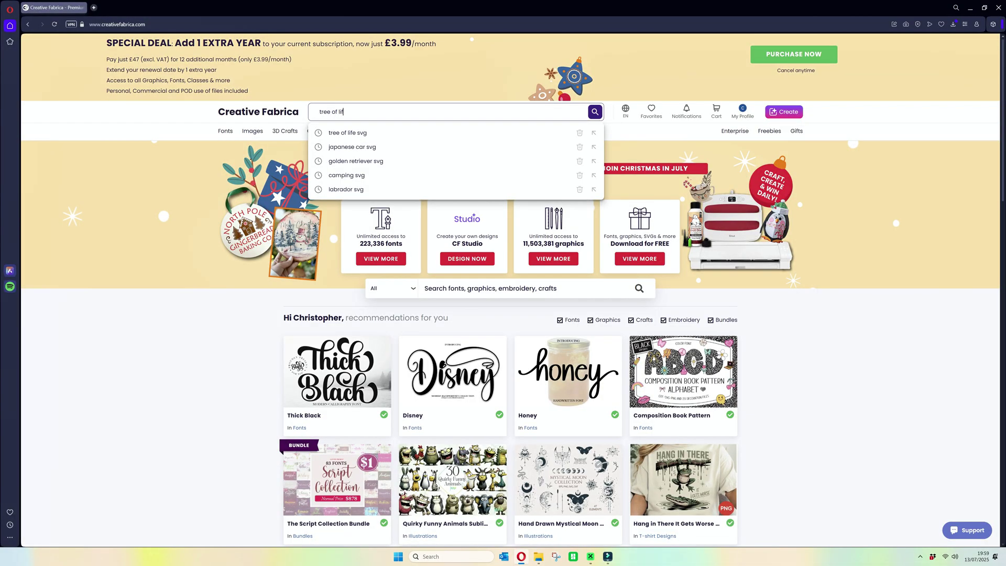
- Search Creative Fabrica for 'tree of life svg' and download the Family Tree SVG Bundle
key("Return")
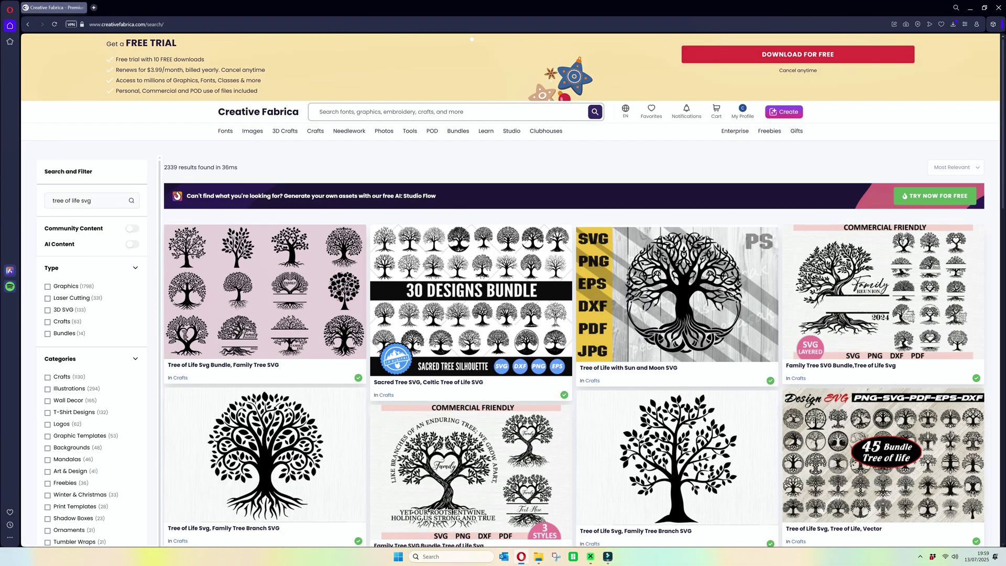
scroll(825, 262, "down", 10)
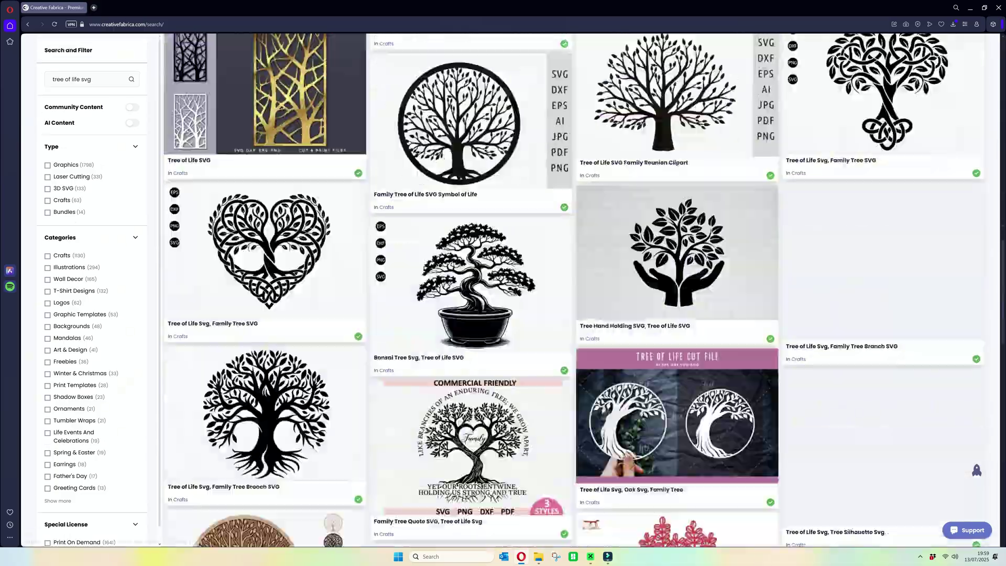
scroll(825, 244, "up", 10)
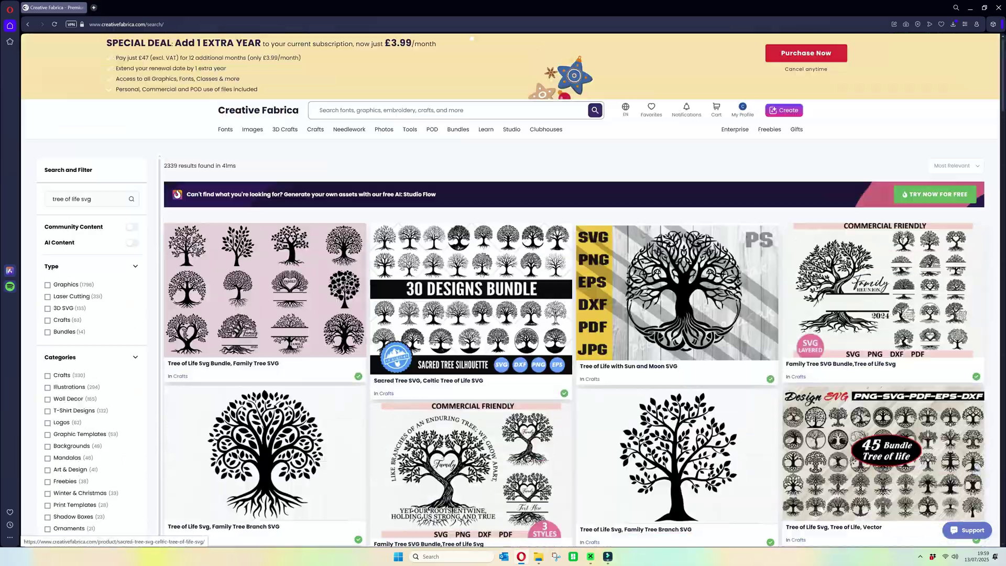
scroll(577, 288, "down", 5)
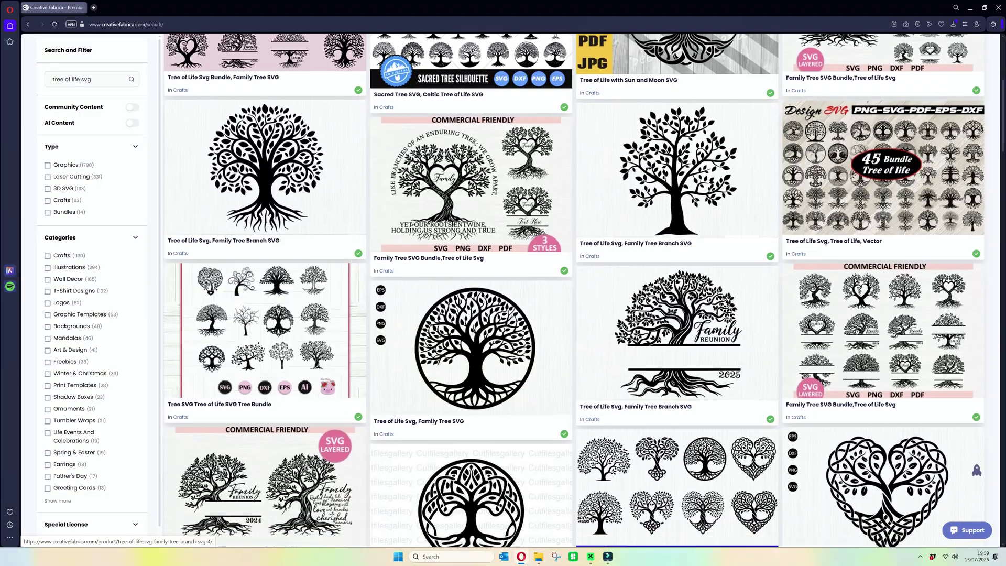
scroll(576, 288, "down", 1)
left_click(264, 430)
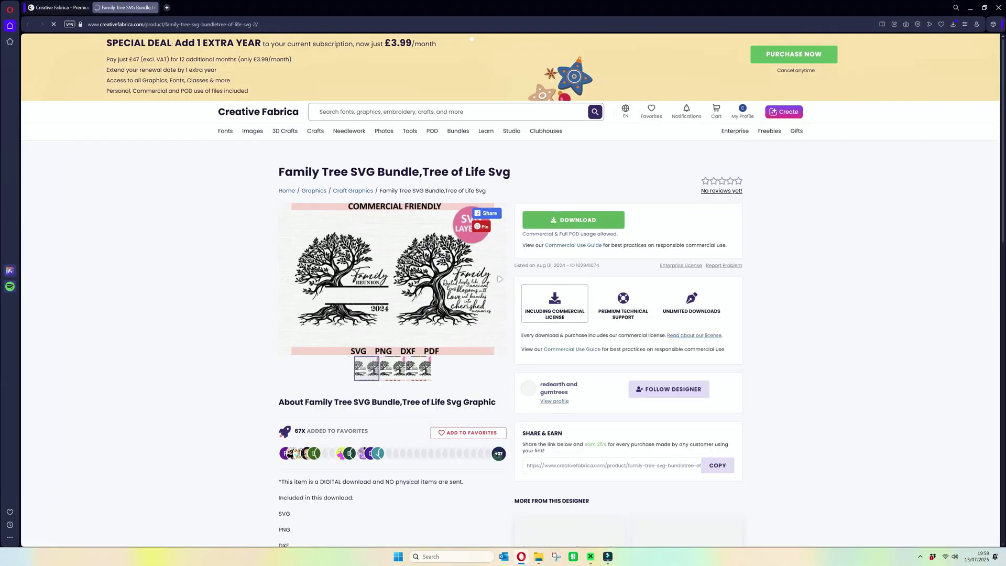
left_click(573, 219)
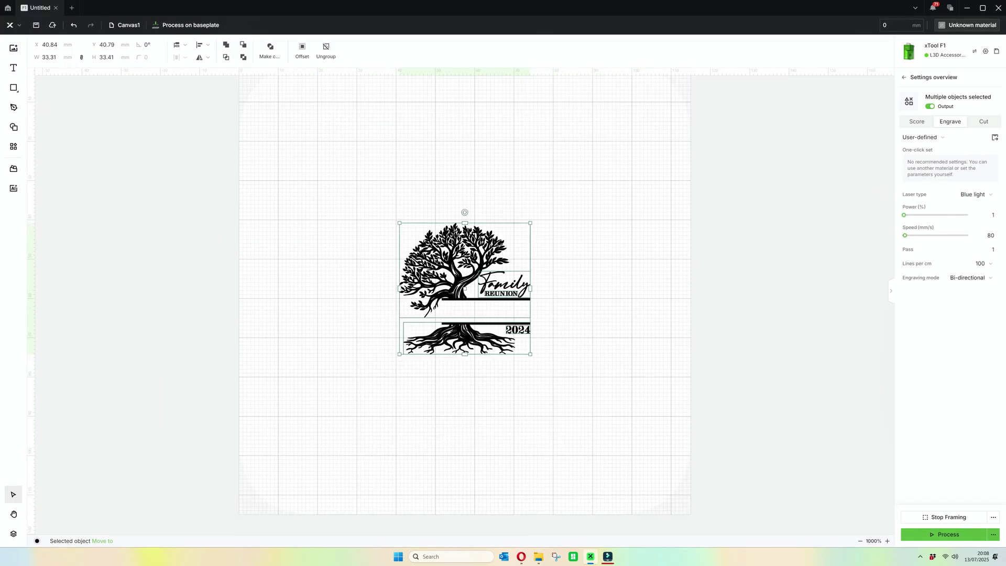
- Arrange three copies of the family tree design side by side in a row
left_click_drag(465, 288, 328, 291)
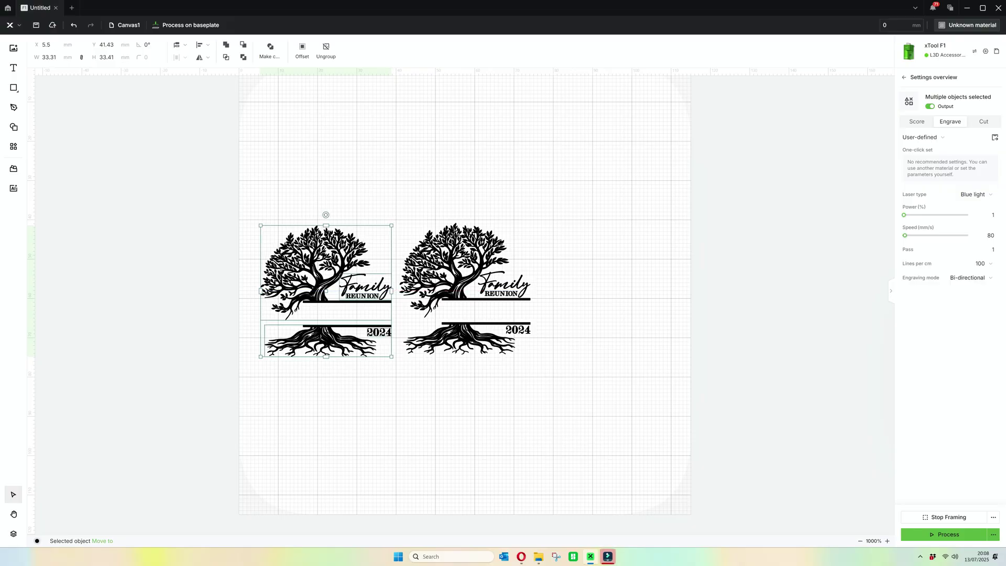
key("ctrl+v")
left_click_drag(496, 317, 600, 288)
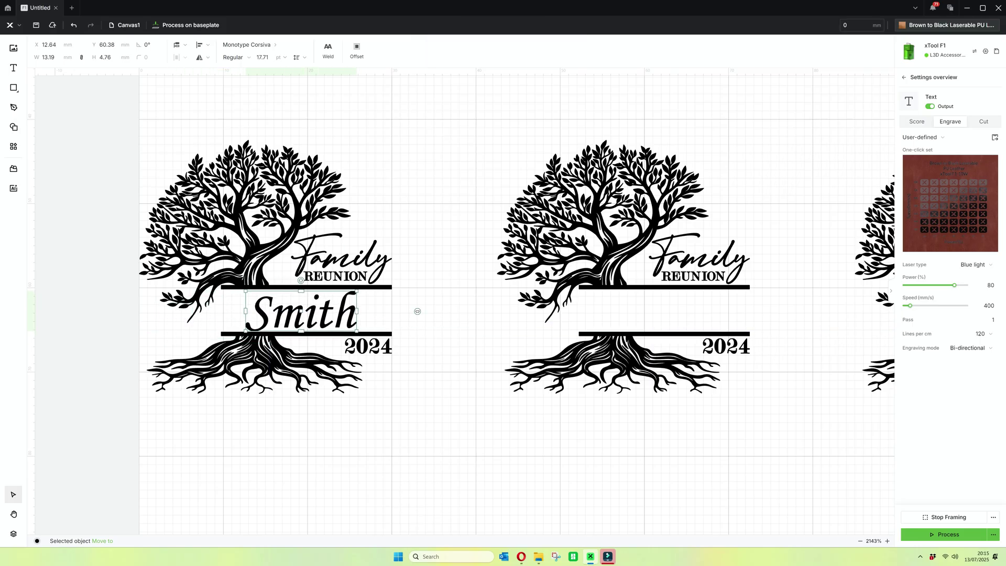
- Copy the 'Smith' text into the name bars of the second and third designs
left_click_drag(417, 311, 581, 273)
left_click_drag(524, 306, 811, 276)
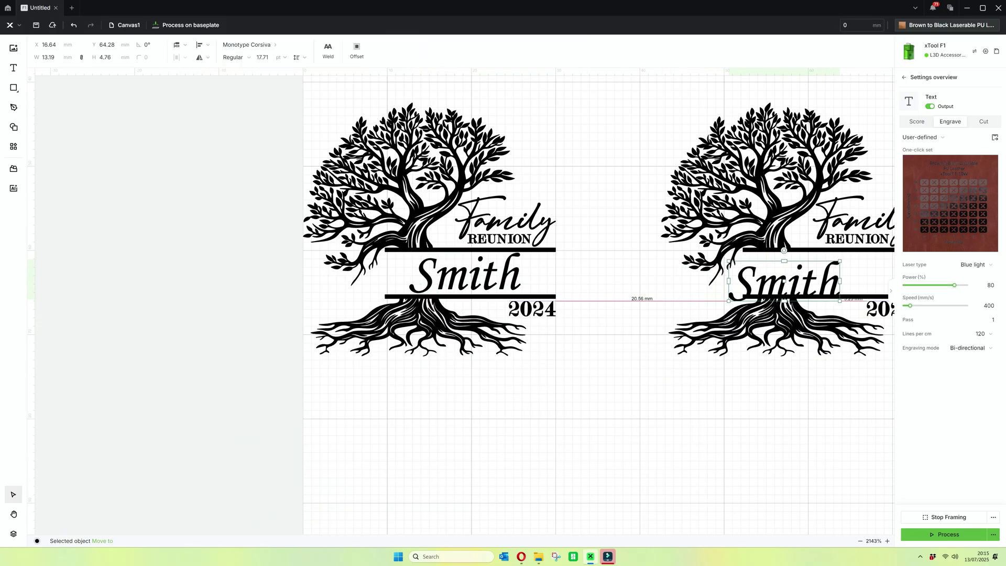
scroll(665, 286, "right", 5)
left_click_drag(554, 286, 561, 286)
scroll(430, 373, "right", 5)
scroll(430, 373, "up", 2)
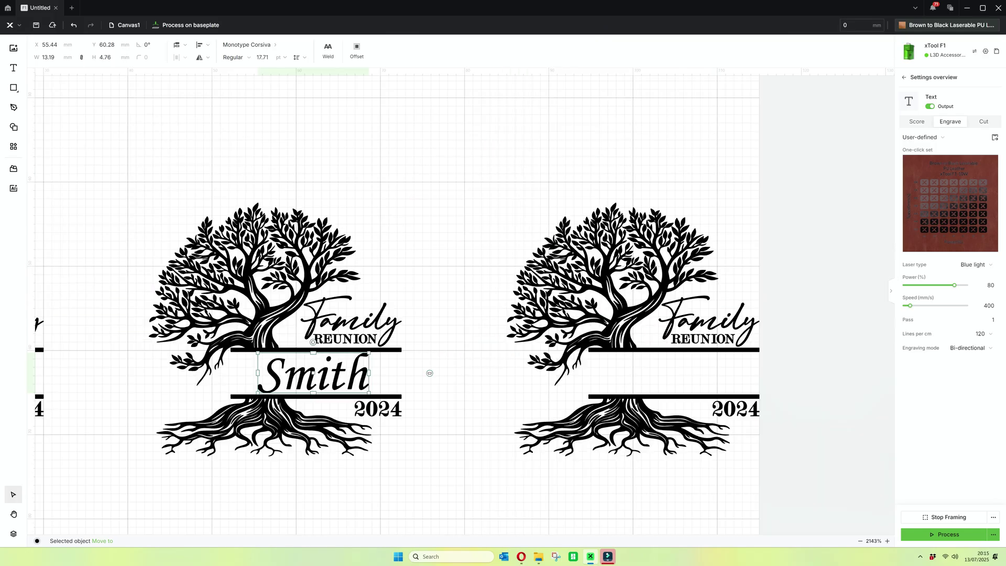
left_click_drag(345, 406, 688, 363)
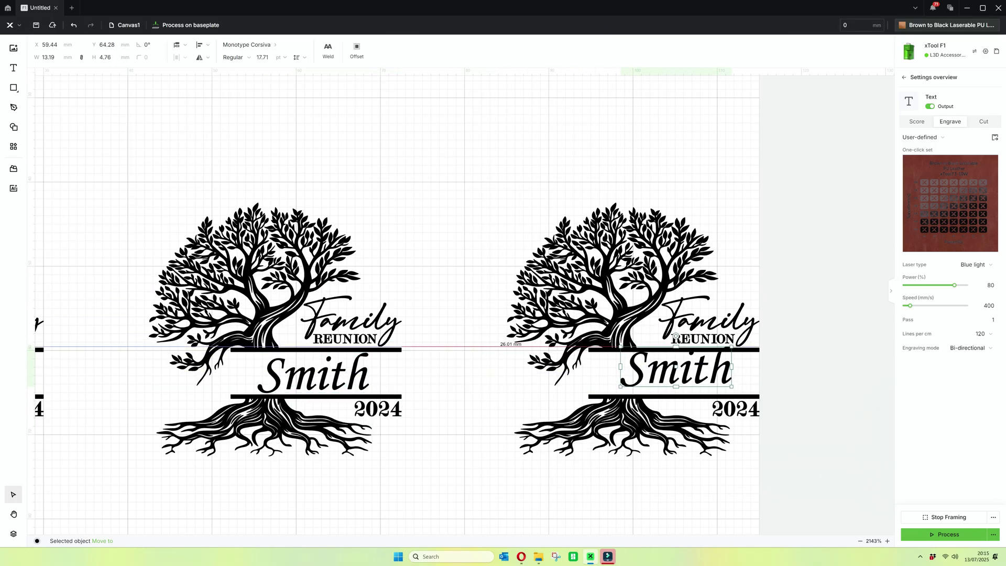
scroll(801, 301, "down", 3)
- Select all three keyring designs and keep Lines per cm at 120
left_click_drag(83, 197, 809, 464)
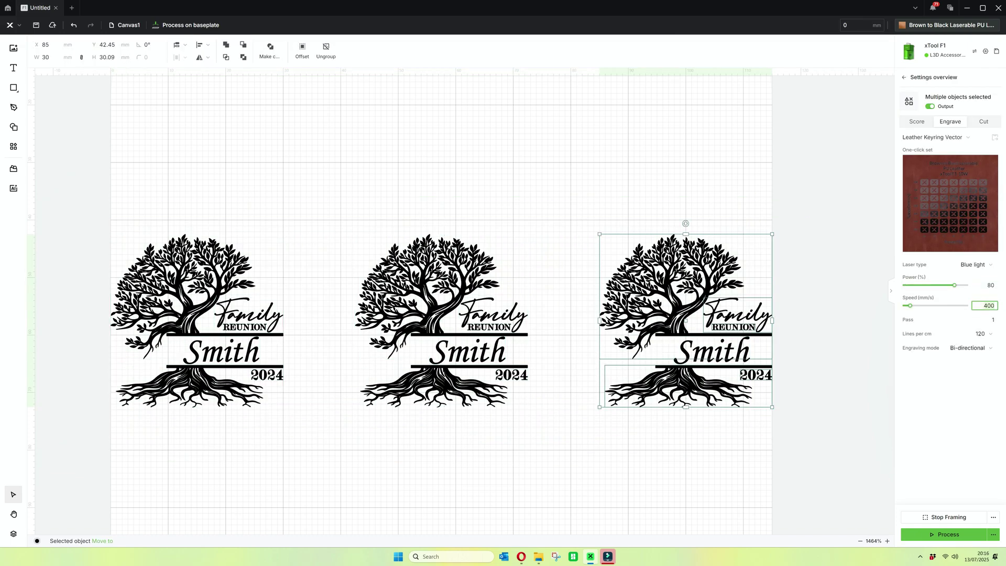
left_click(966, 333)
key("Escape")
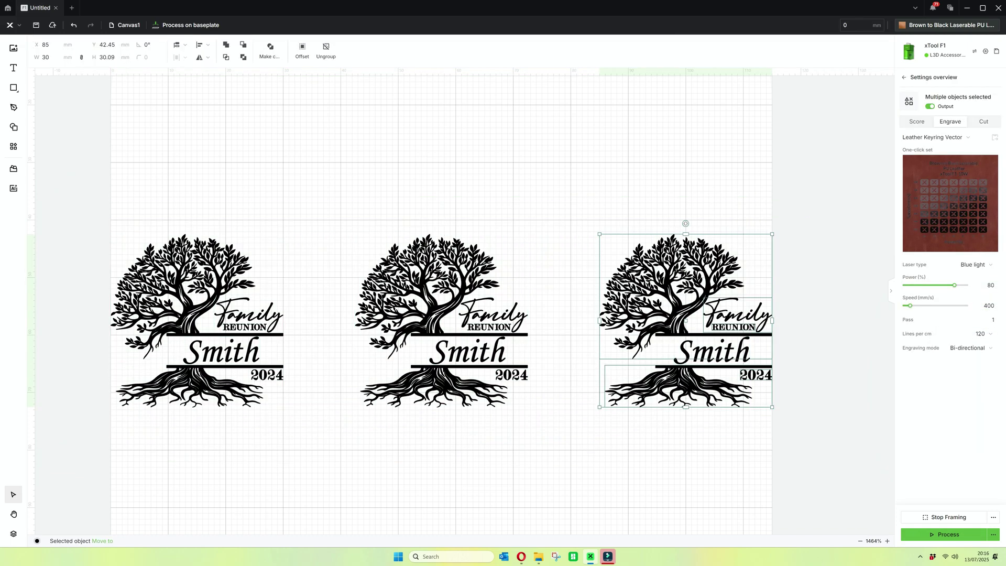